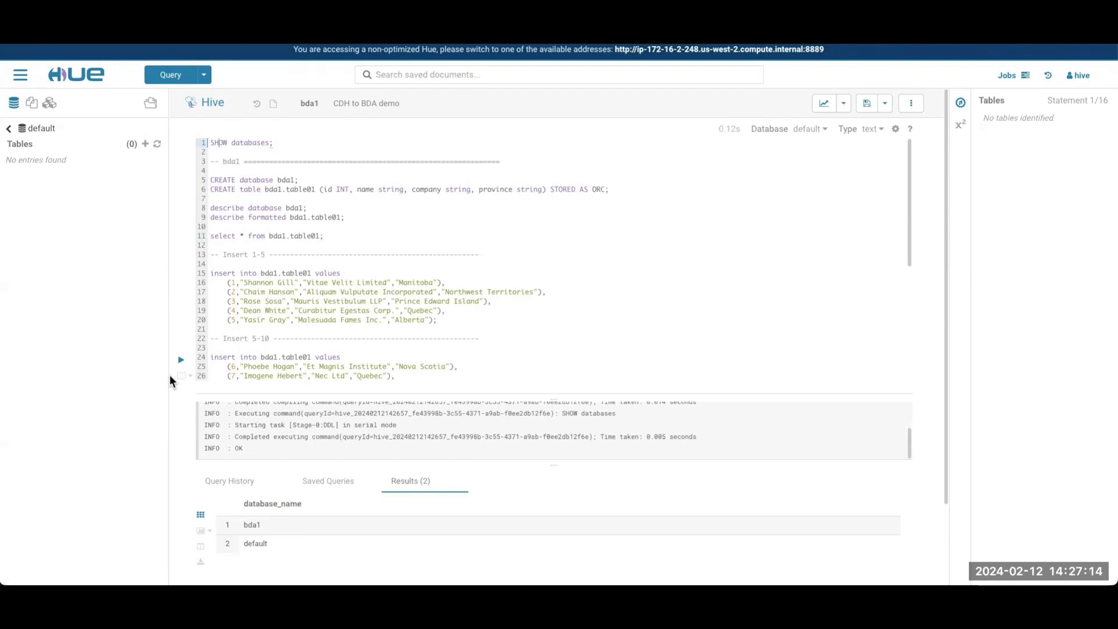
Step: Run the query select * from bda1.table01 on the source cluster and review the returned rows
{"action": "scroll", "coordinate": [282, 411], "scroll_direction": "down", "scroll_amount": 2}
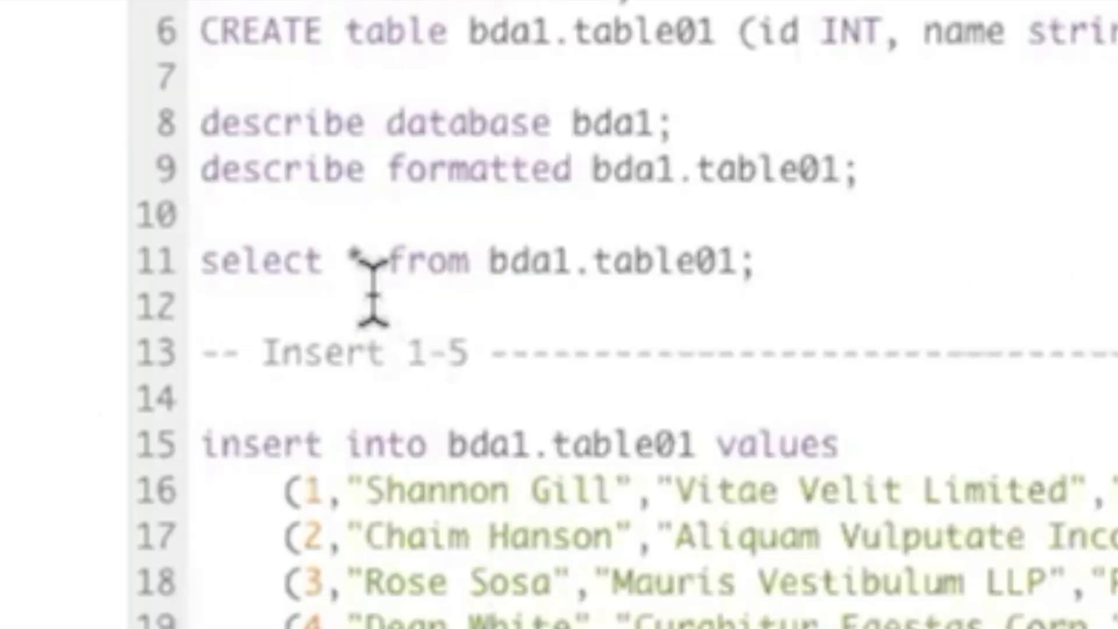
{"action": "left_click", "coordinate": [268, 259]}
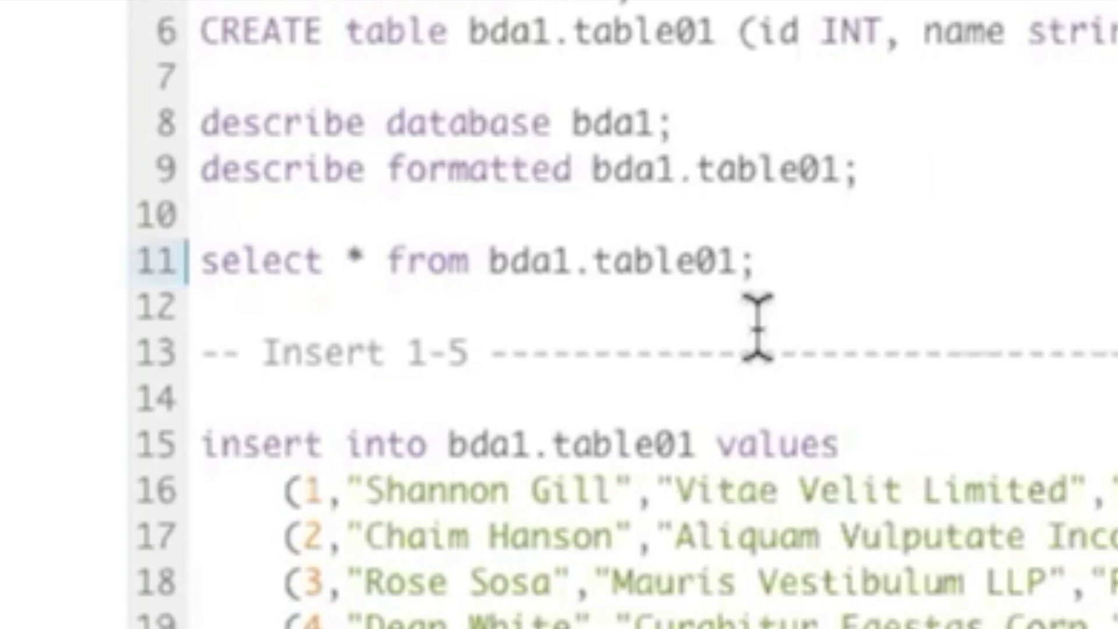
{"action": "key", "text": "ctrl+Return"}
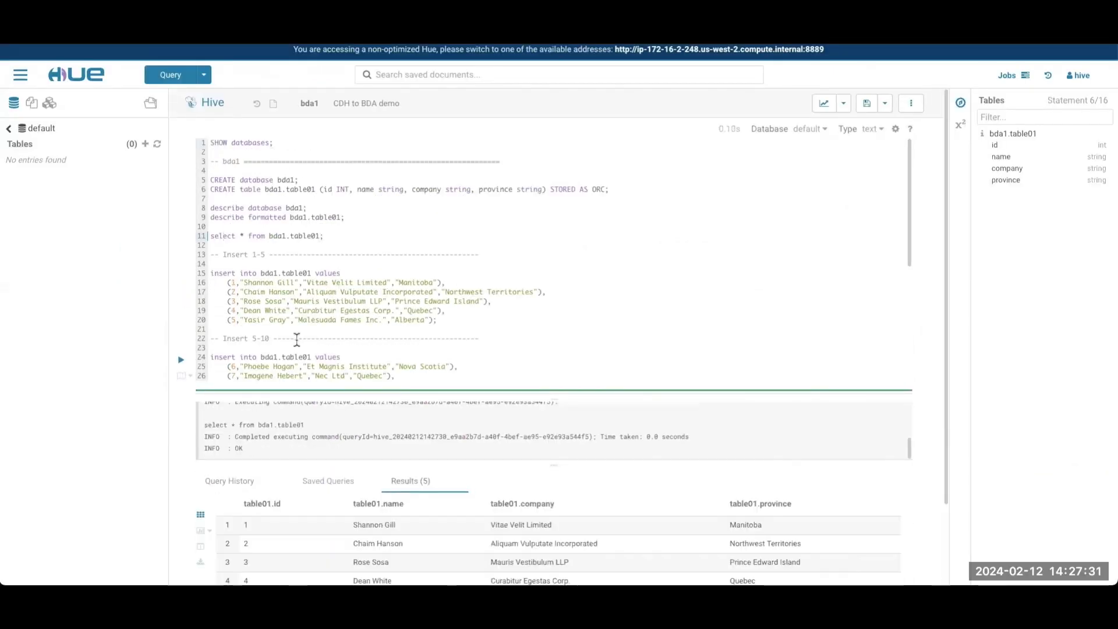
{"action": "scroll", "coordinate": [298, 359], "scroll_direction": "down", "scroll_amount": 5}
{"action": "scroll", "coordinate": [306, 476], "scroll_direction": "down", "scroll_amount": 3}
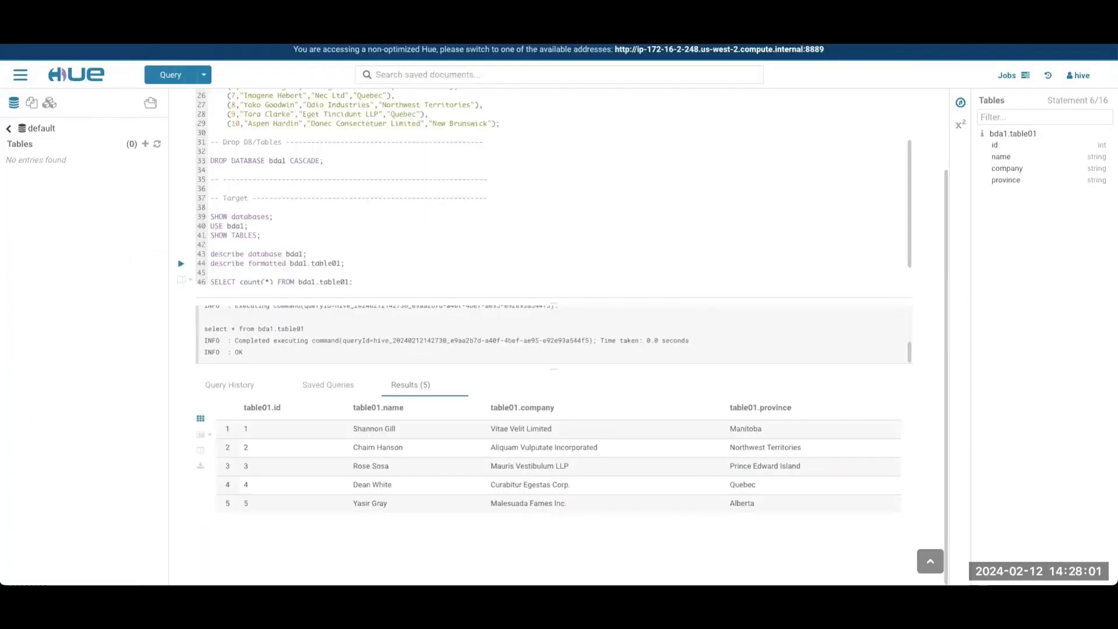
Step: Switch to the target cluster's Hive editor and run the SHOW databases statement
{"action": "key", "text": "ctrl+Tab"}
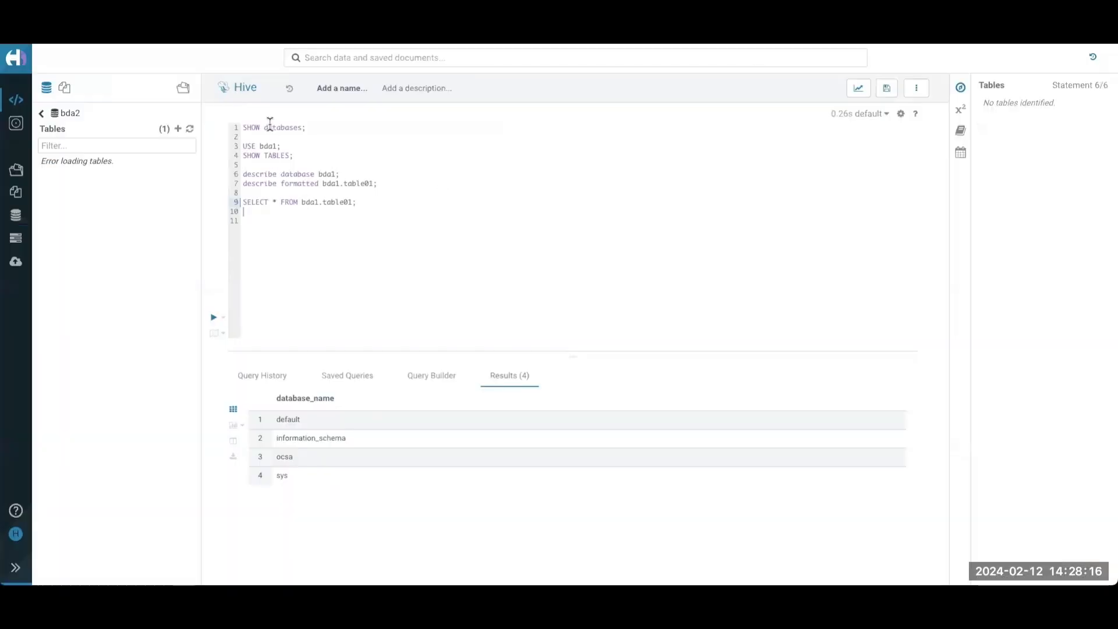
{"action": "left_click", "coordinate": [271, 127]}
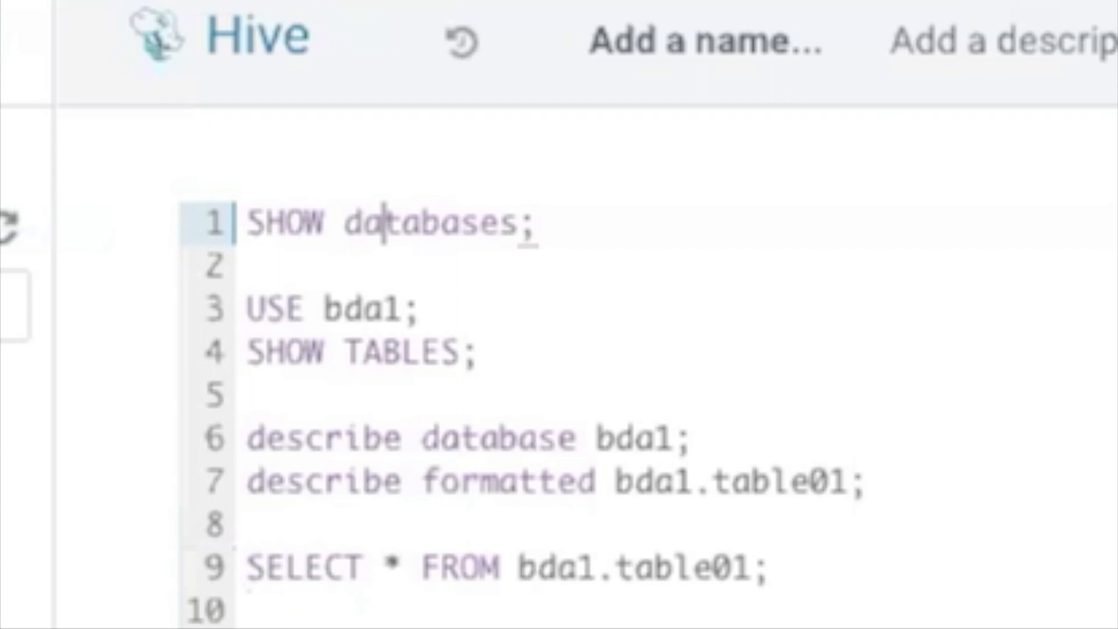
{"action": "key", "text": "ctrl+Return"}
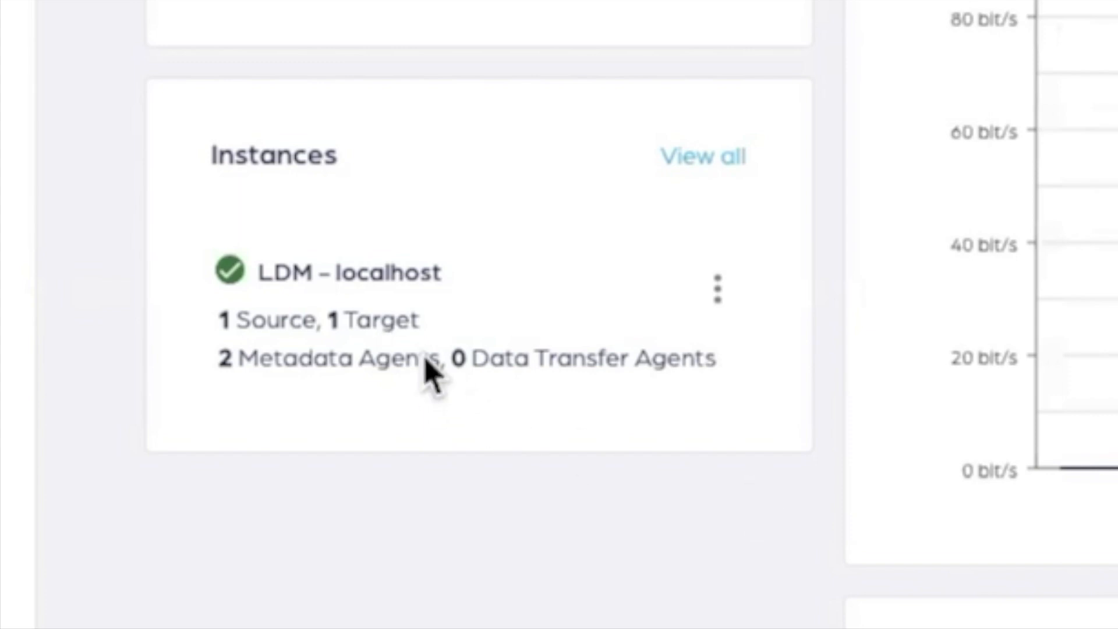
Step: Switch to the Cirata dashboard, open the LDM - localhost instance and view all its filesystems
{"action": "left_click", "coordinate": [459, 342]}
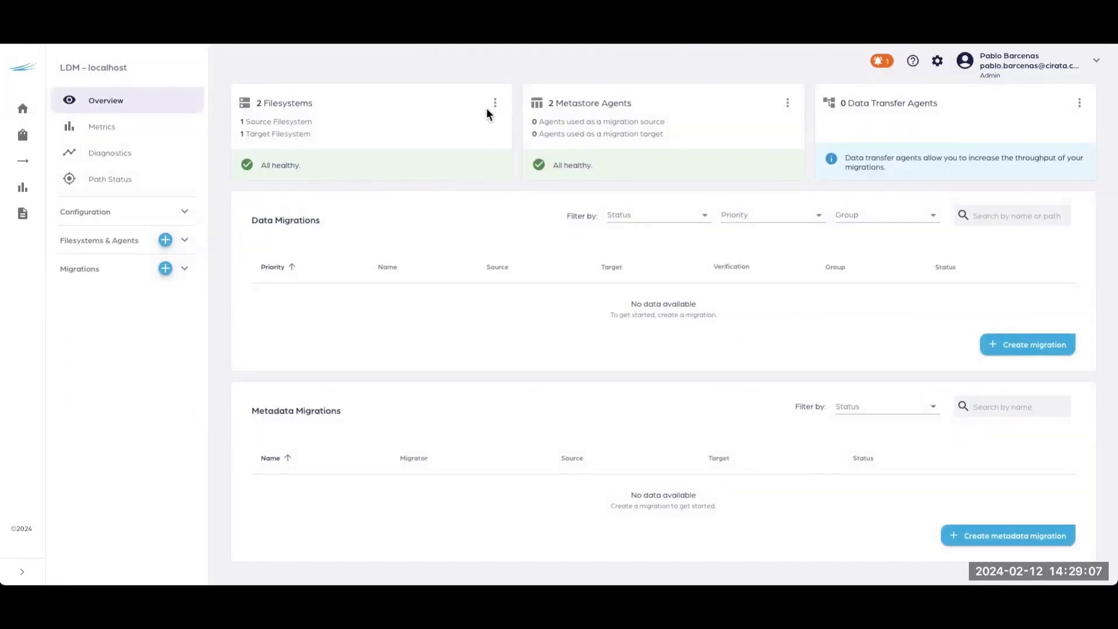
{"action": "left_click", "coordinate": [525, 92]}
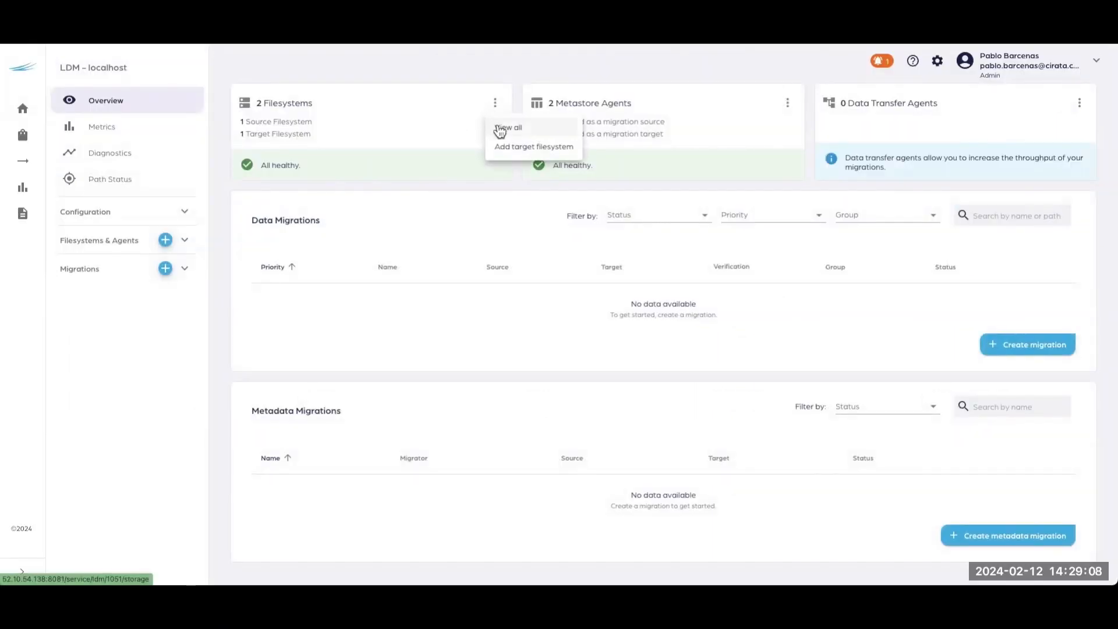
{"action": "left_click", "coordinate": [507, 128]}
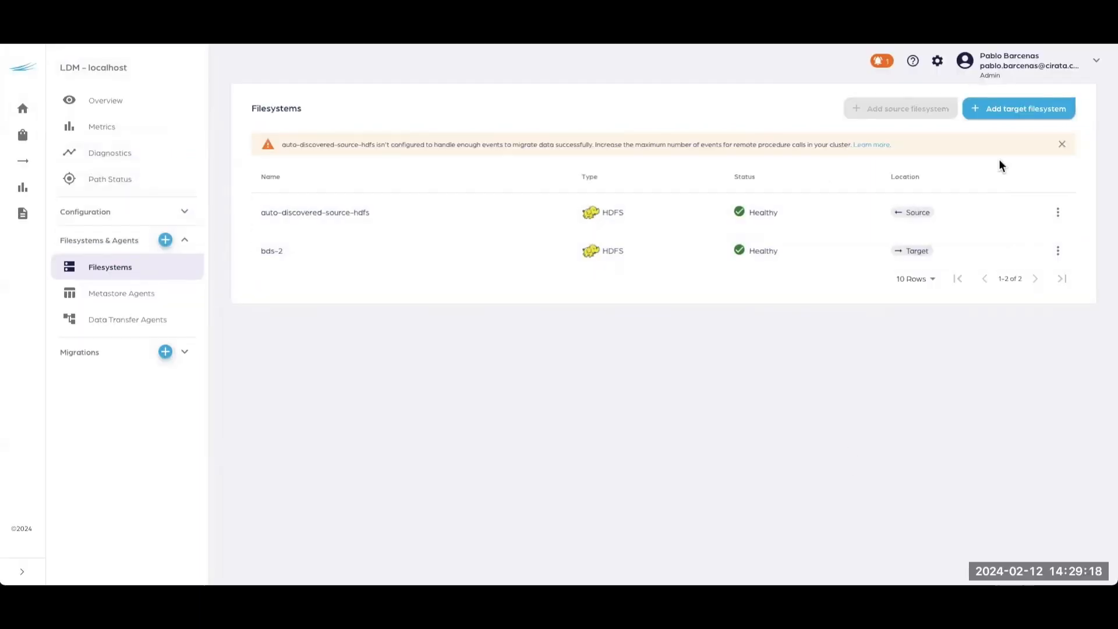
Step: Open a new target filesystem form, choose Hadoop Distributed File System (HDFS), and examine its Kerberos and advanced configuration fields
{"action": "left_click", "coordinate": [1010, 117]}
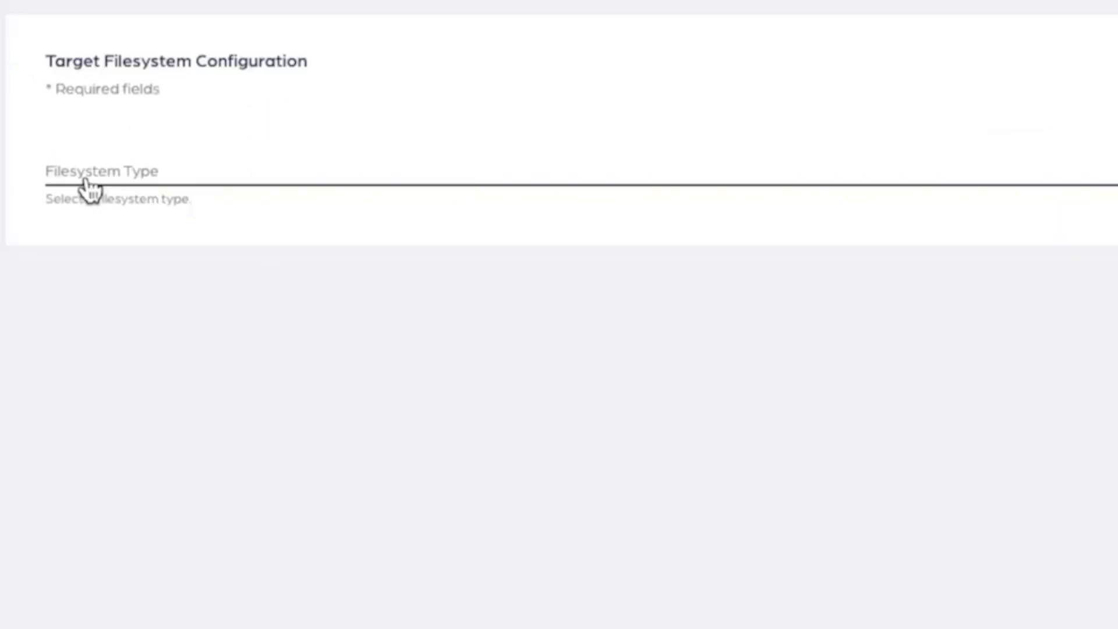
{"action": "left_click", "coordinate": [88, 185]}
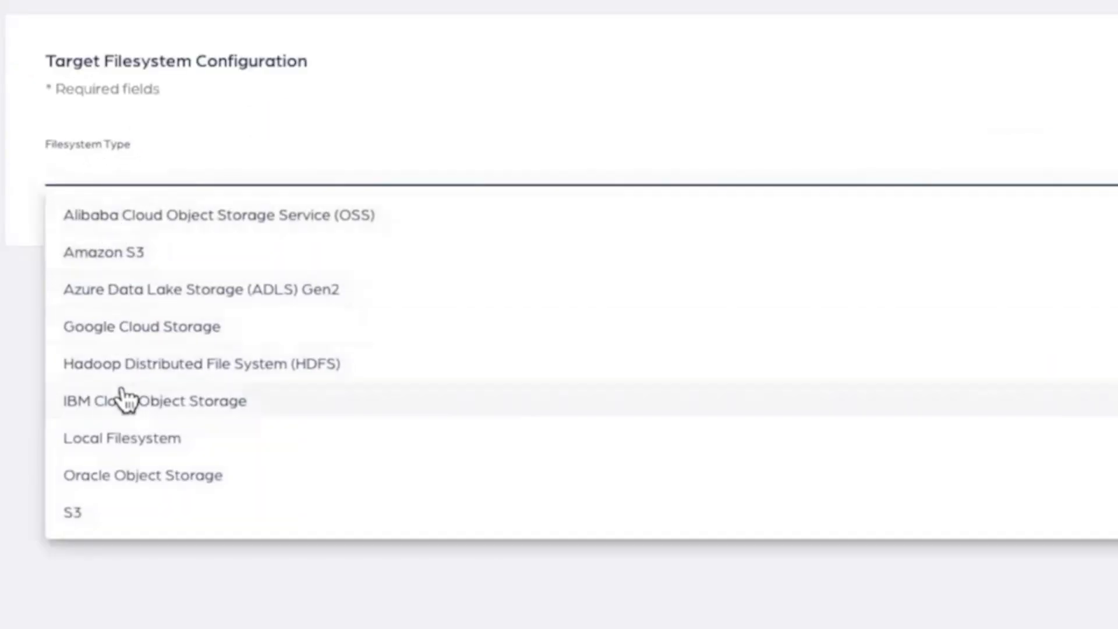
{"action": "left_click", "coordinate": [122, 365]}
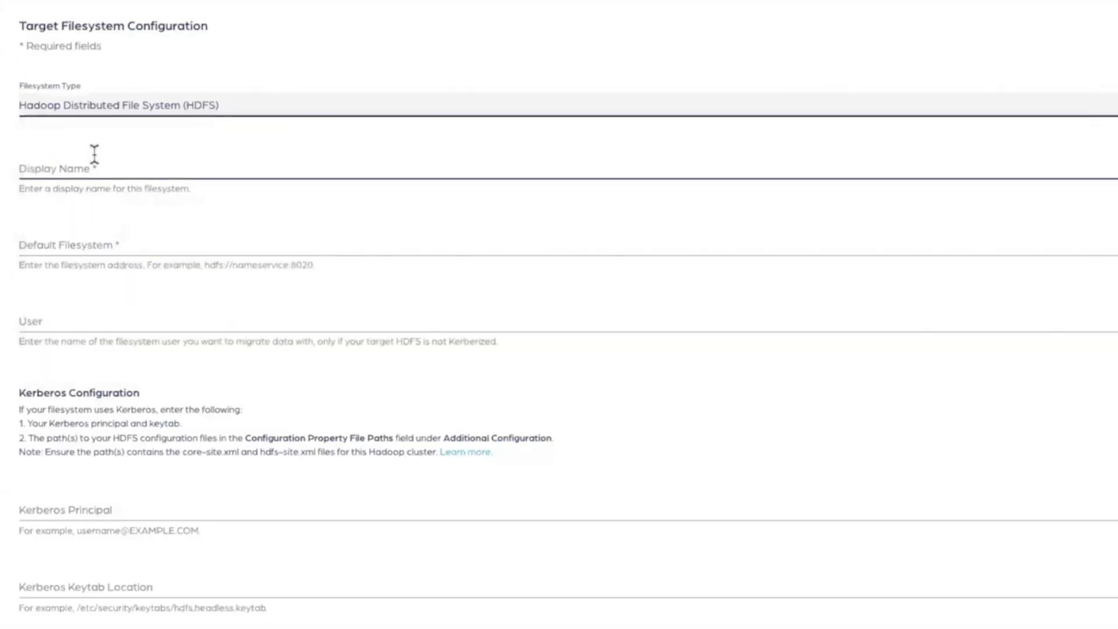
{"action": "scroll", "coordinate": [94, 154], "scroll_direction": "down", "scroll_amount": 3}
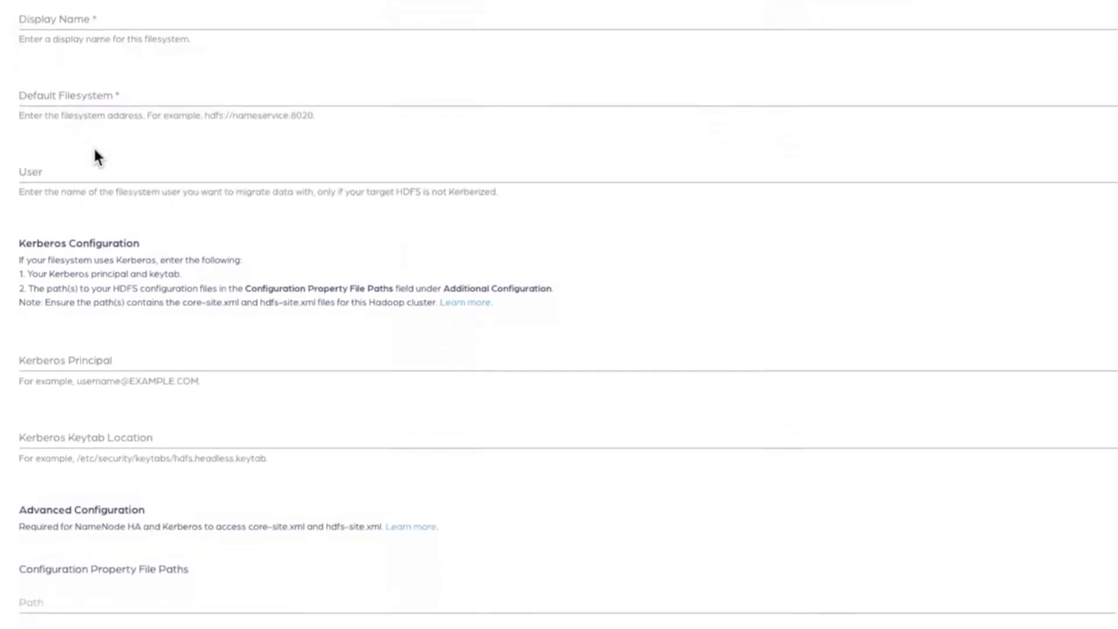
{"action": "scroll", "coordinate": [95, 152], "scroll_direction": "down", "scroll_amount": 3}
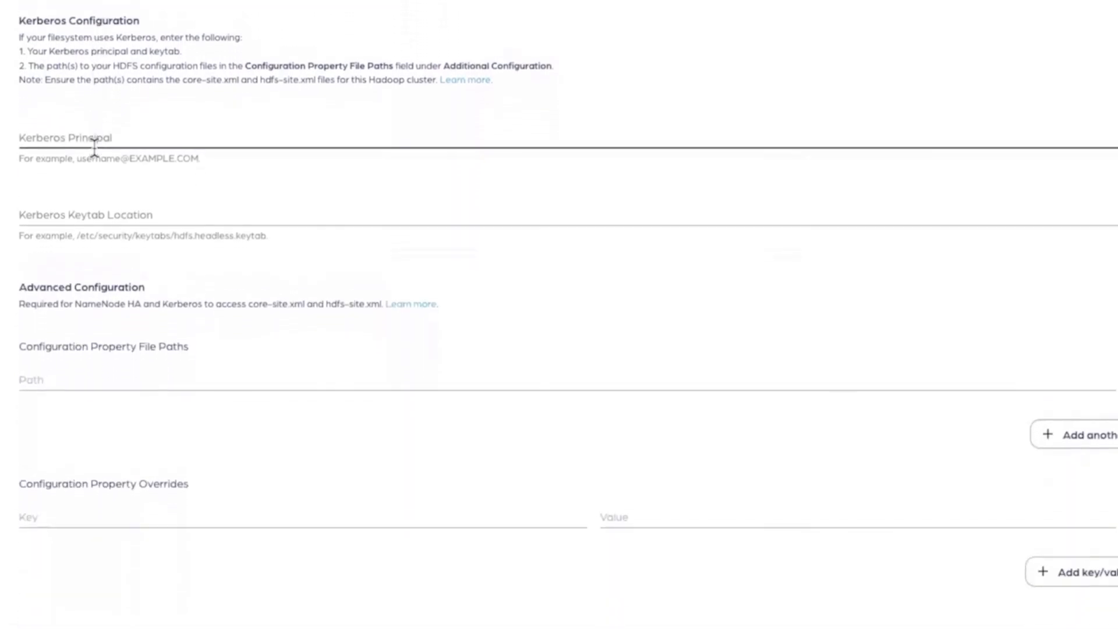
{"action": "scroll", "coordinate": [95, 149], "scroll_direction": "up", "scroll_amount": 6}
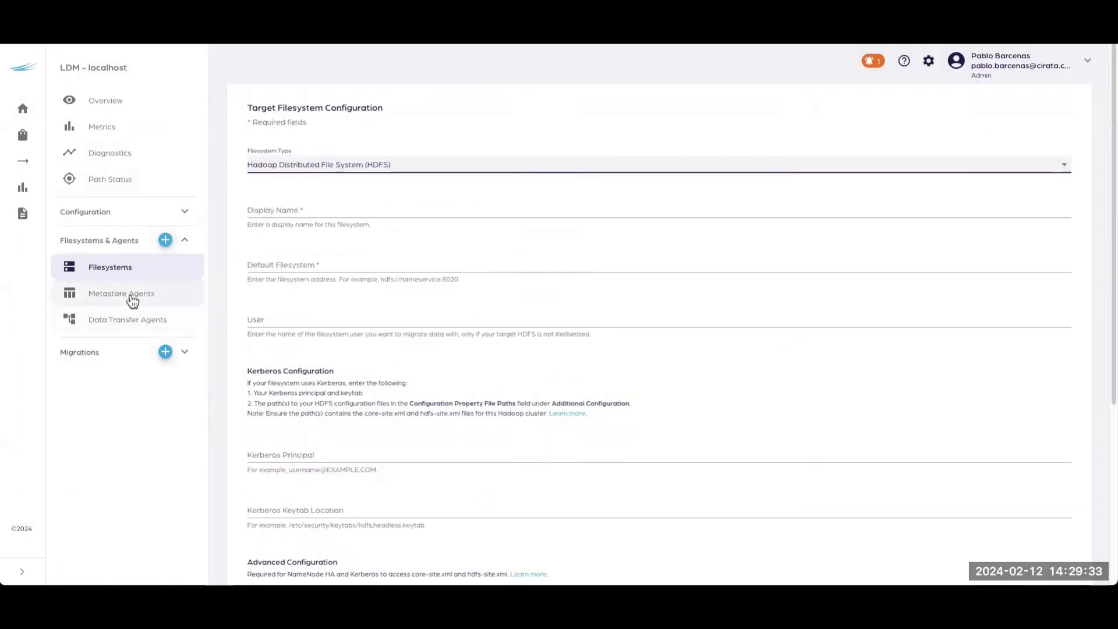
Step: View the metastore agents, open a new agent form for the bds-2 target filesystem, and examine its configuration fields
{"action": "left_click", "coordinate": [133, 297]}
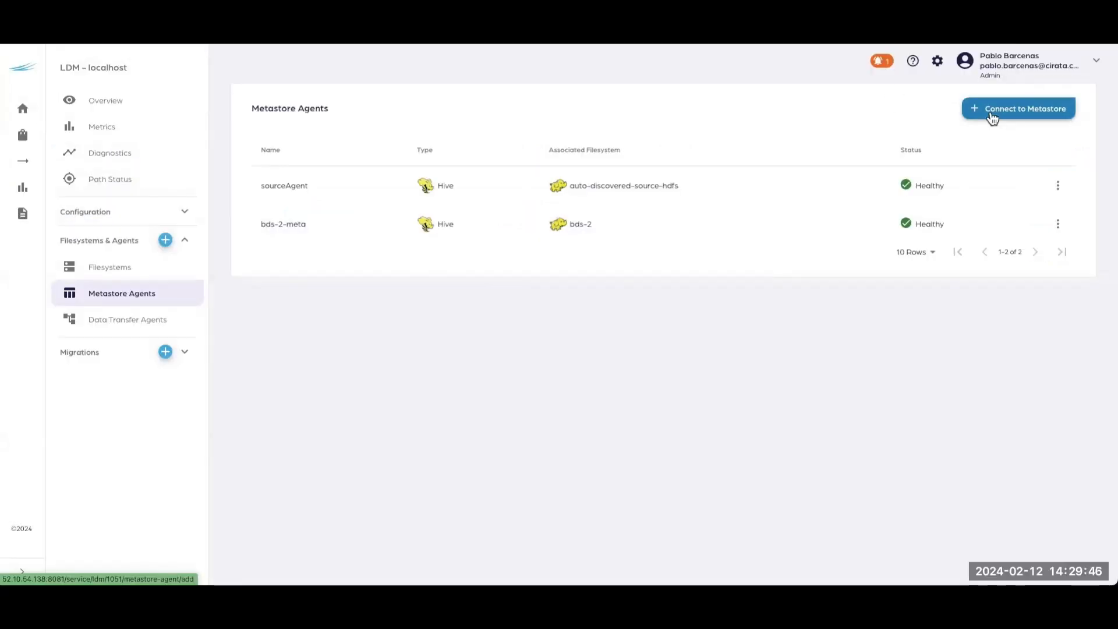
{"action": "left_click", "coordinate": [992, 117]}
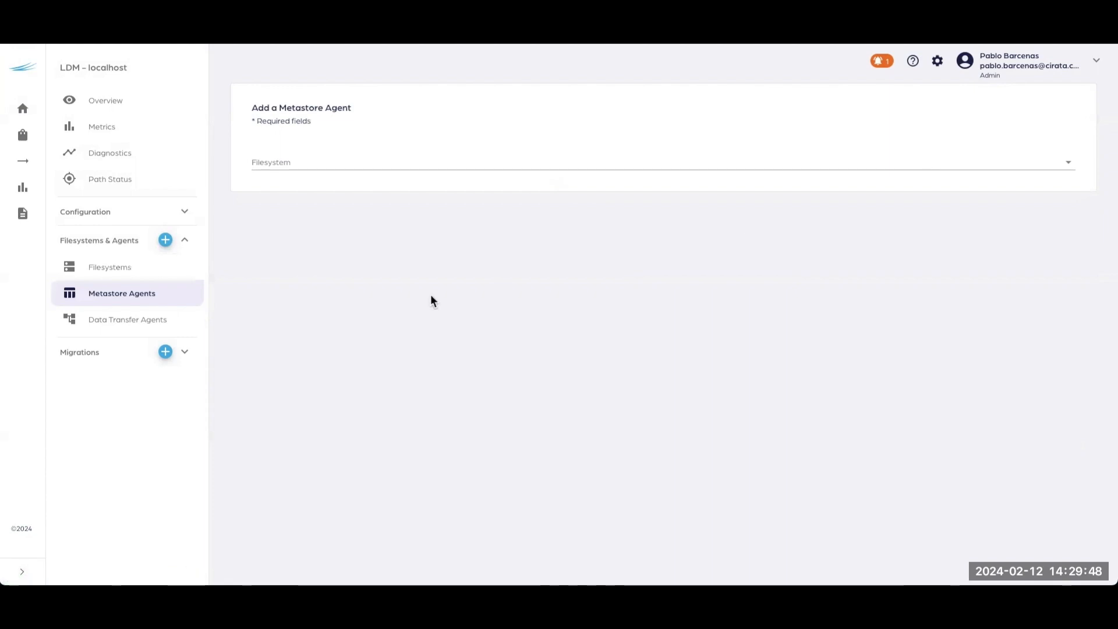
{"action": "left_click", "coordinate": [278, 168]}
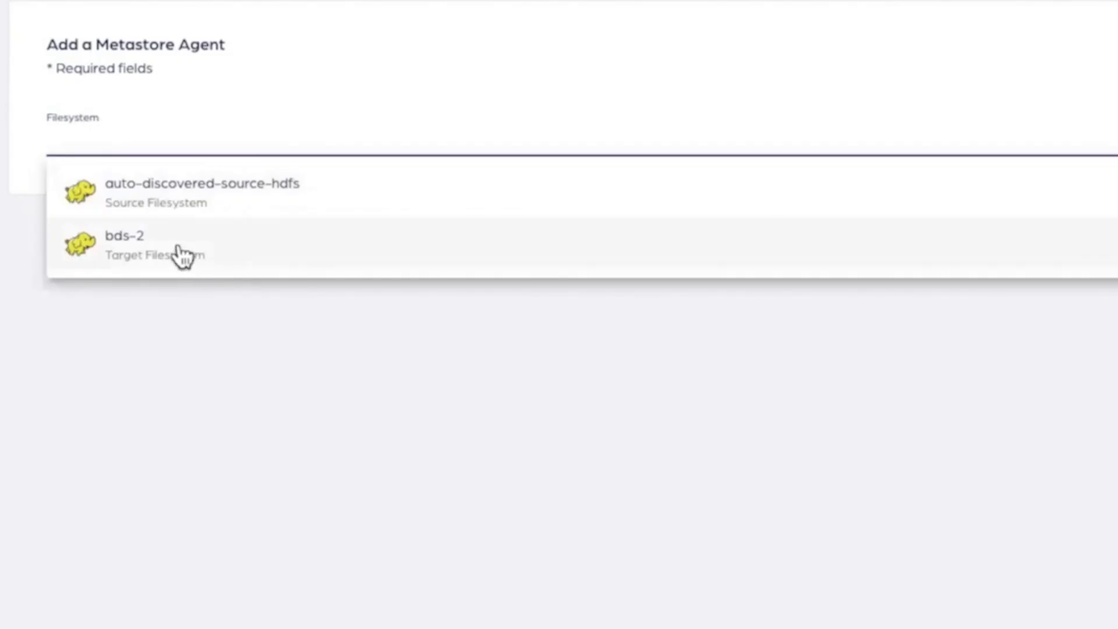
{"action": "left_click", "coordinate": [203, 249]}
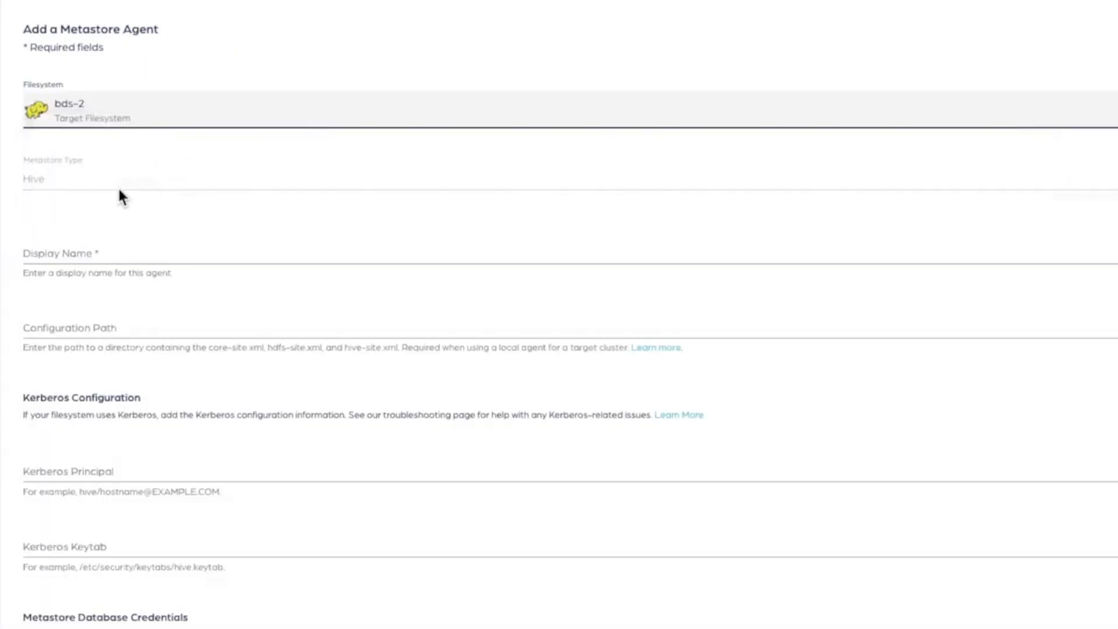
{"action": "scroll", "coordinate": [121, 196], "scroll_direction": "down", "scroll_amount": 5}
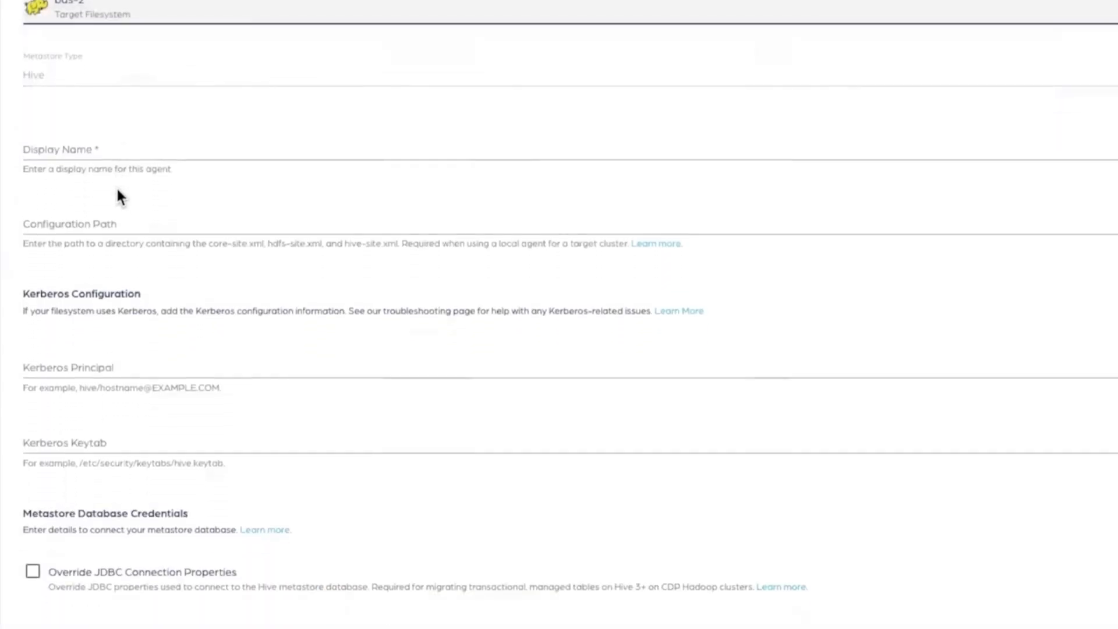
{"action": "scroll", "coordinate": [119, 195], "scroll_direction": "down", "scroll_amount": 6}
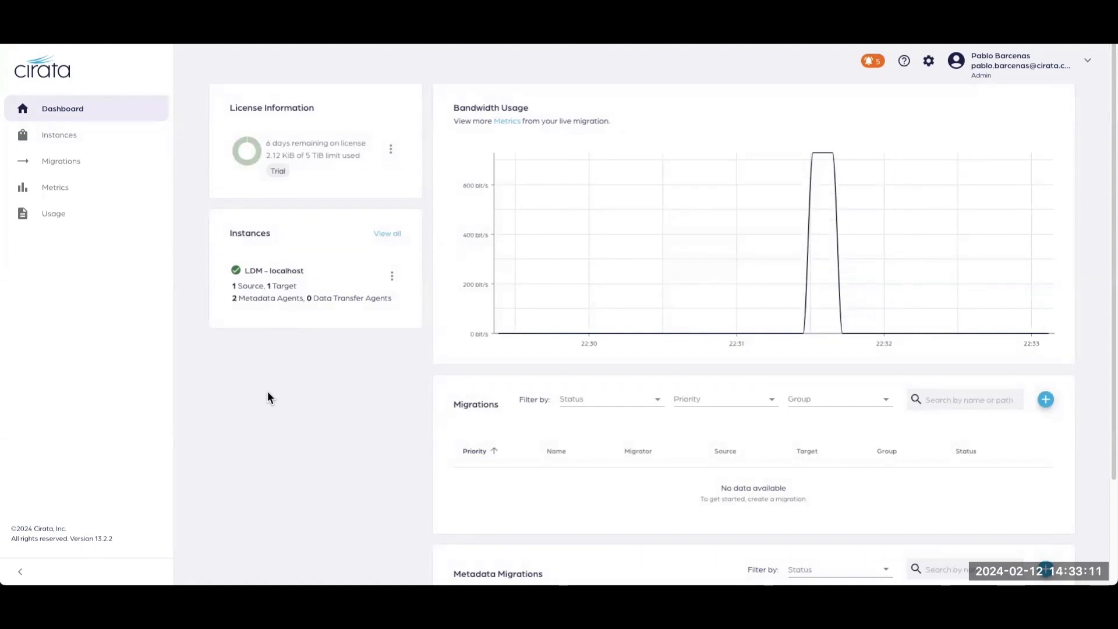
Step: Start a new data migration from the dashboard and name it bda1
{"action": "scroll", "coordinate": [267, 396], "scroll_direction": "down", "scroll_amount": 1}
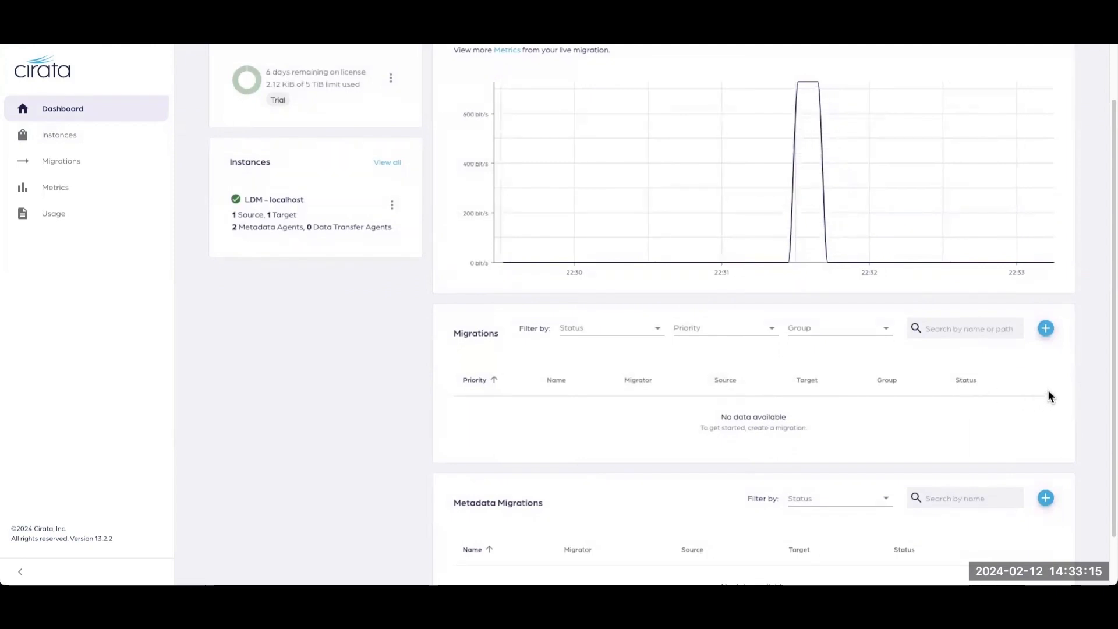
{"action": "left_click", "coordinate": [1046, 329]}
{"action": "left_click", "coordinate": [320, 155]}
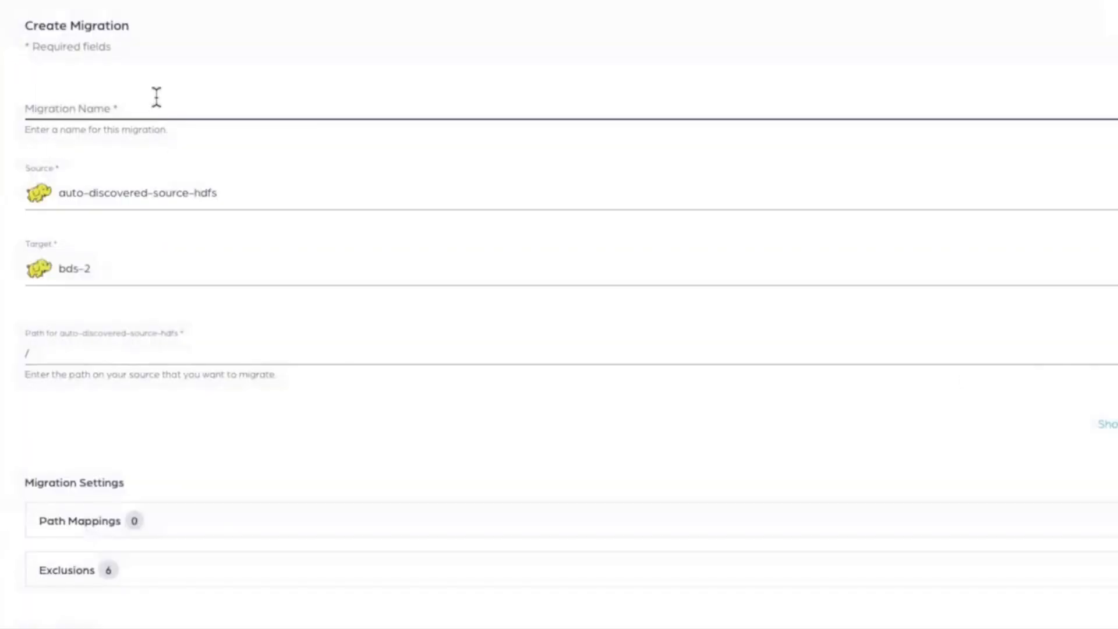
{"action": "left_click", "coordinate": [156, 97]}
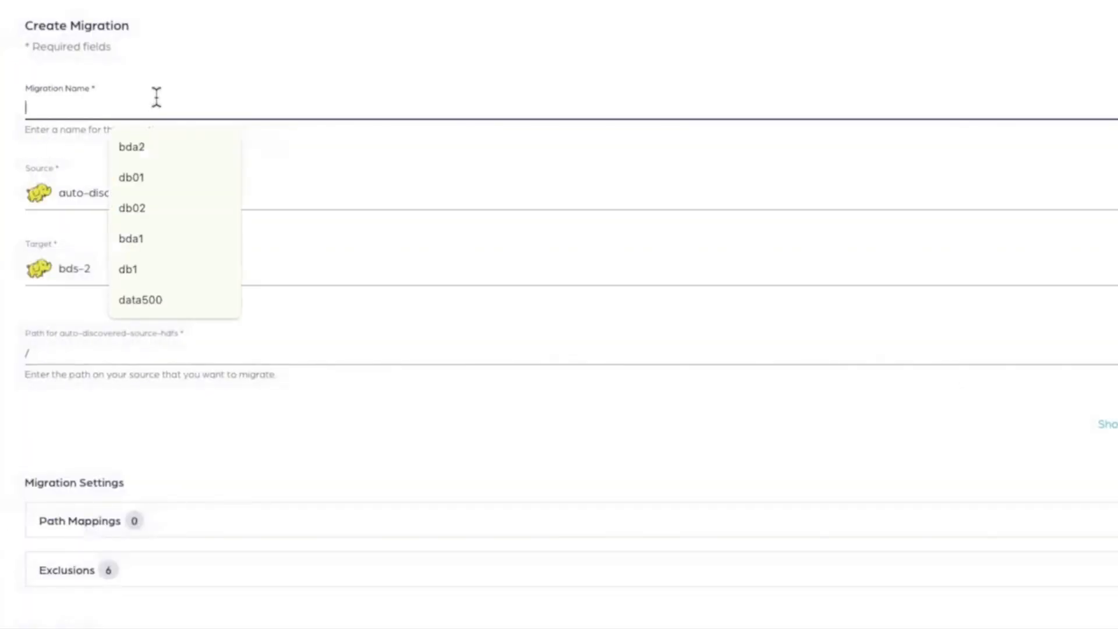
{"action": "type", "text": "bda"}
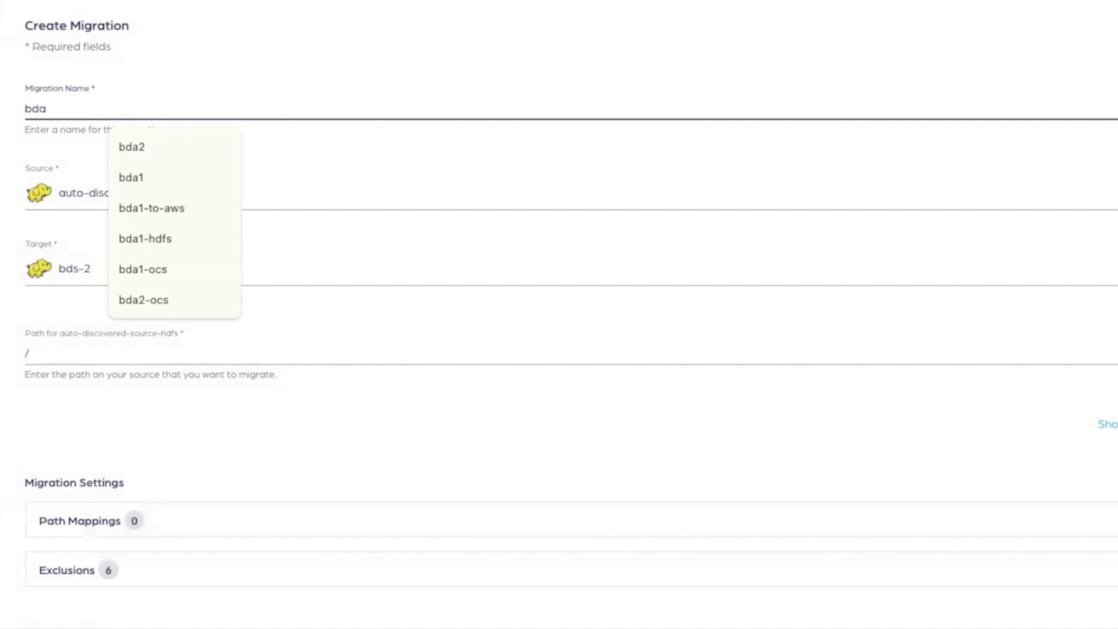
{"action": "type", "text": "1"}
{"action": "left_click", "coordinate": [4, 195]}
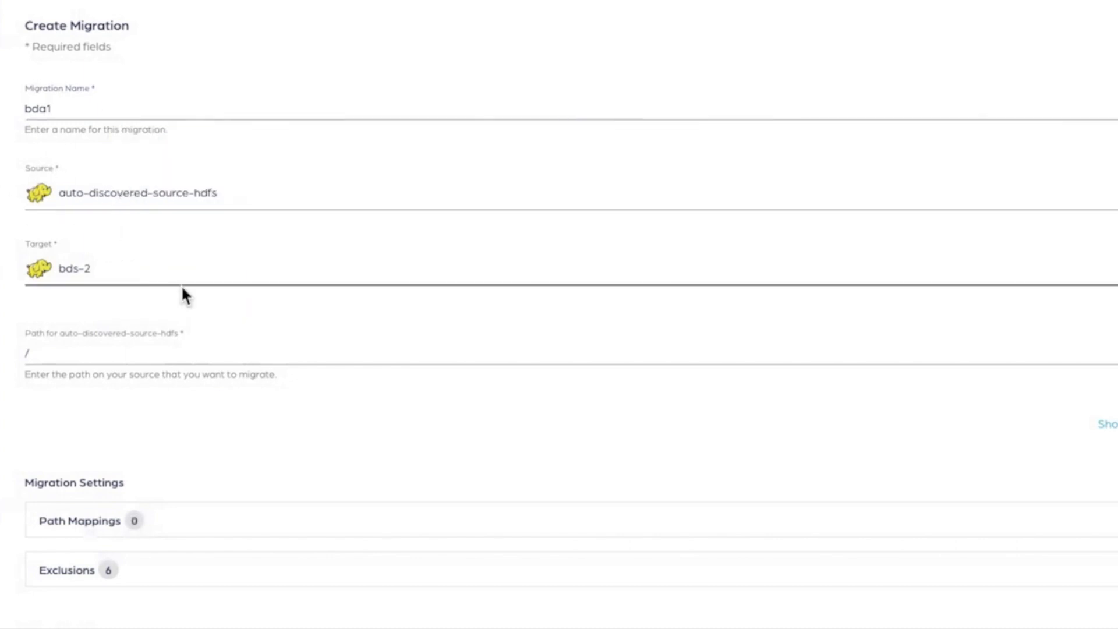
Step: Browse the source folders and set the migration path to /user/hive/warehouse/bda1.db
{"action": "scroll", "coordinate": [399, 427], "scroll_direction": "down", "scroll_amount": 2}
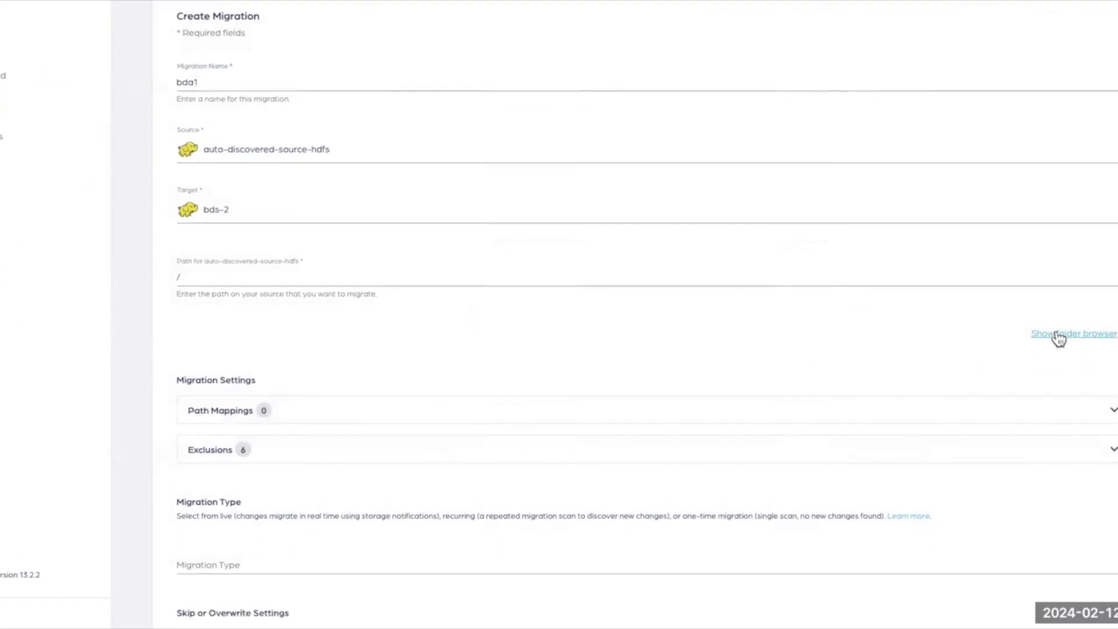
{"action": "left_click", "coordinate": [1109, 425]}
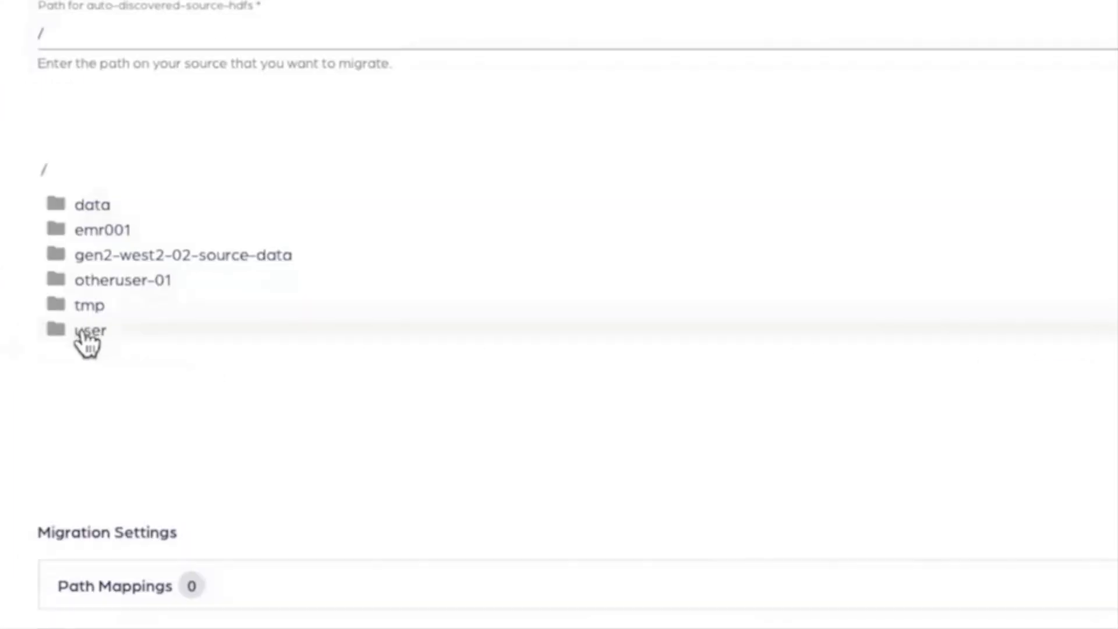
{"action": "left_click", "coordinate": [85, 340]}
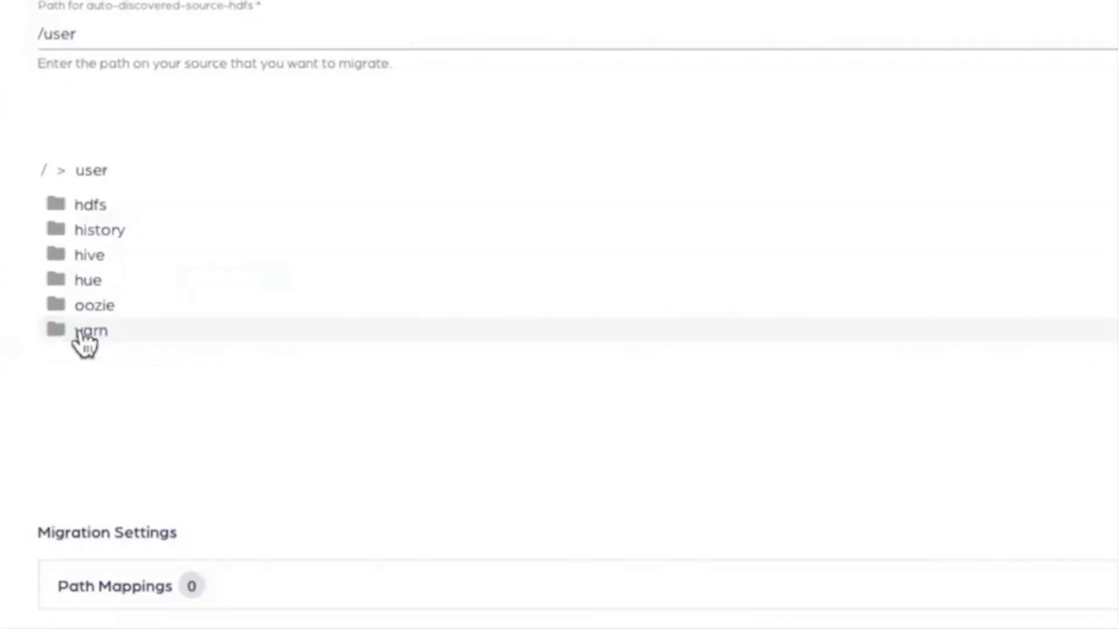
{"action": "left_click", "coordinate": [85, 263]}
{"action": "left_click", "coordinate": [105, 259]}
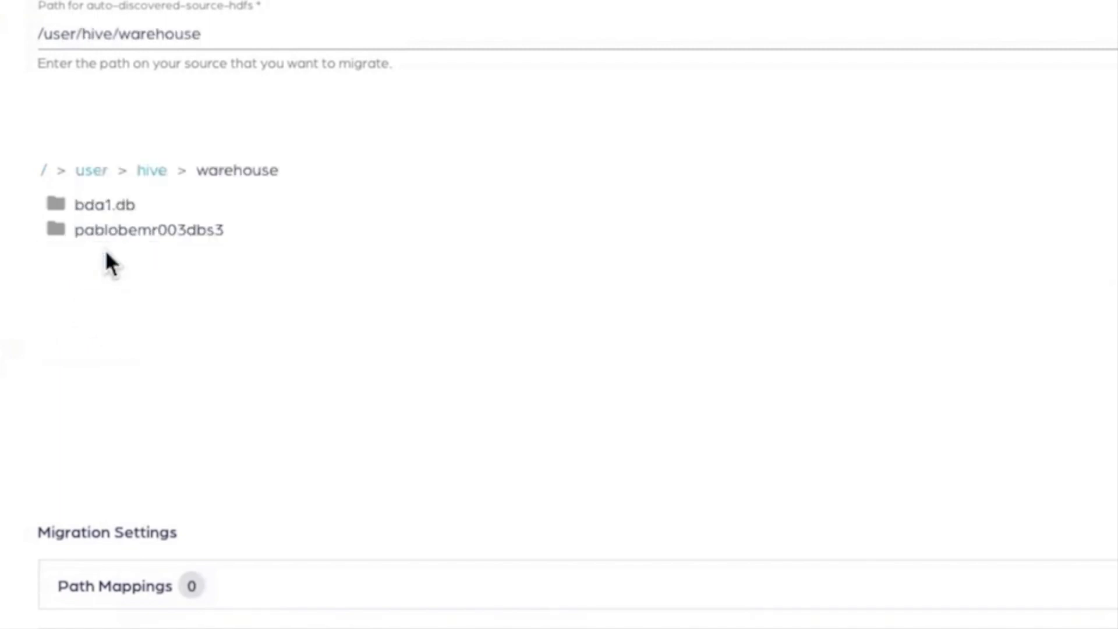
{"action": "left_click", "coordinate": [105, 205]}
Step: Set the bda1 data migration's type to Live
{"action": "scroll", "coordinate": [481, 356], "scroll_direction": "down", "scroll_amount": 5}
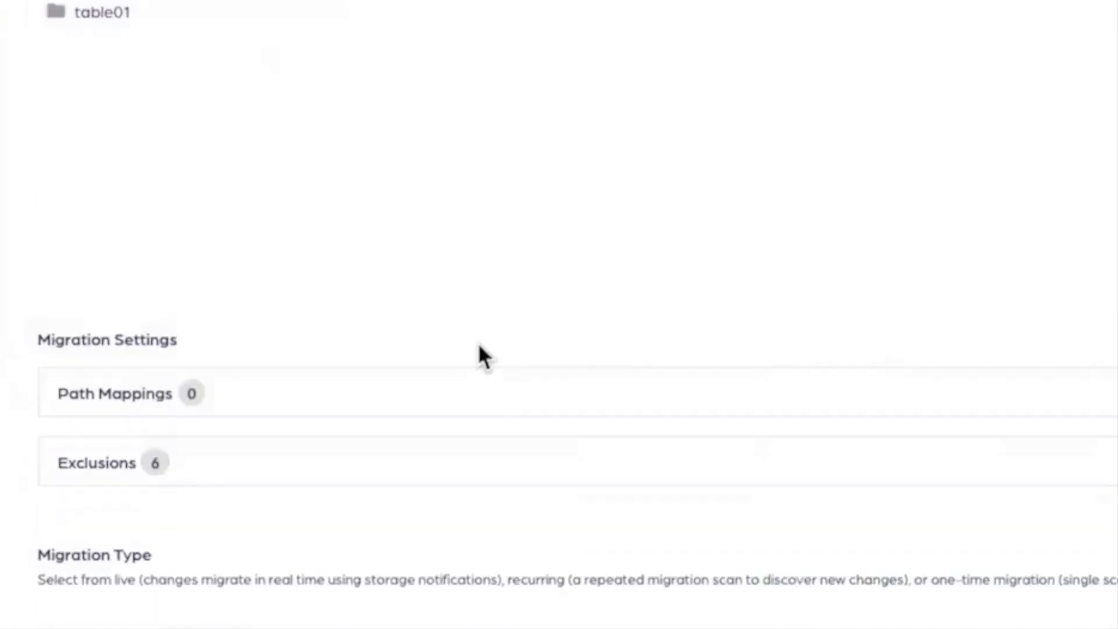
{"action": "scroll", "coordinate": [480, 357], "scroll_direction": "down", "scroll_amount": 5}
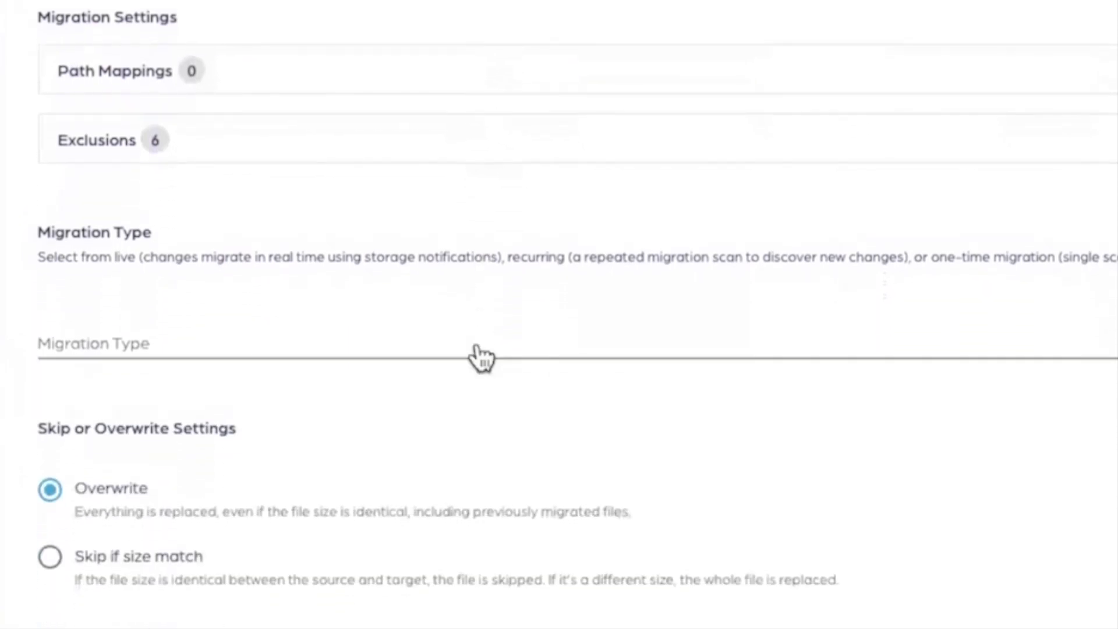
{"action": "scroll", "coordinate": [480, 356], "scroll_direction": "down", "scroll_amount": 5}
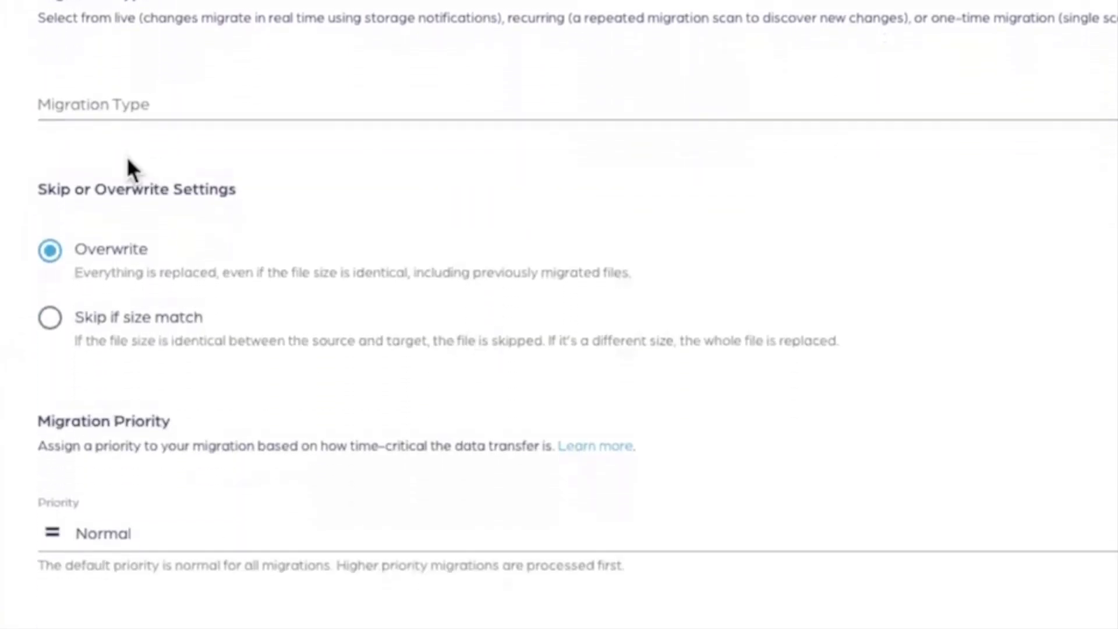
{"action": "left_click", "coordinate": [85, 106]}
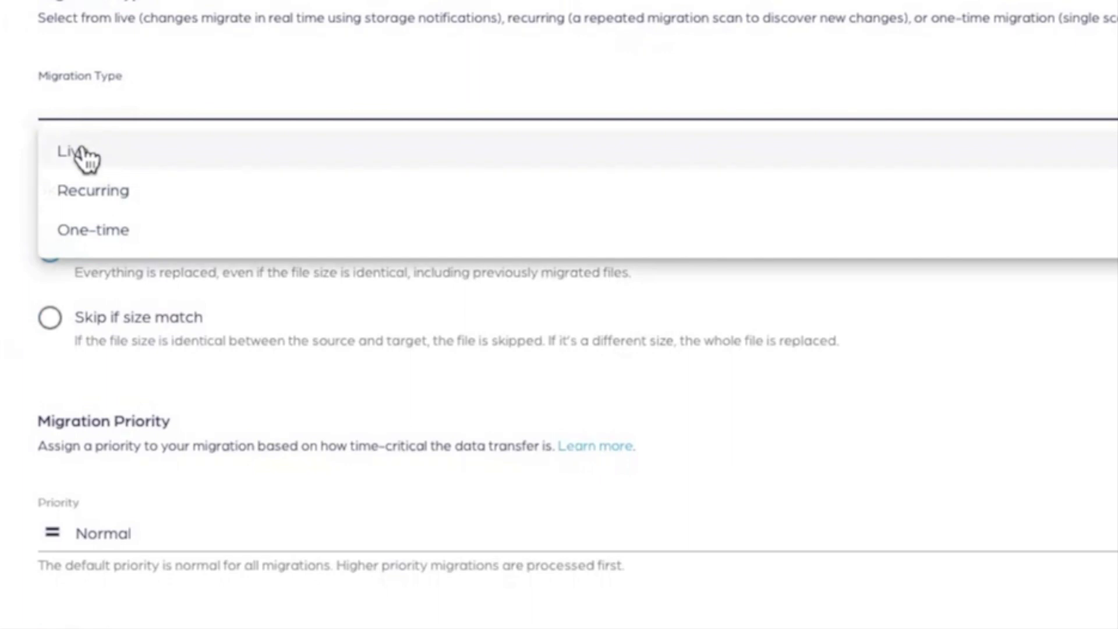
{"action": "left_click", "coordinate": [86, 154]}
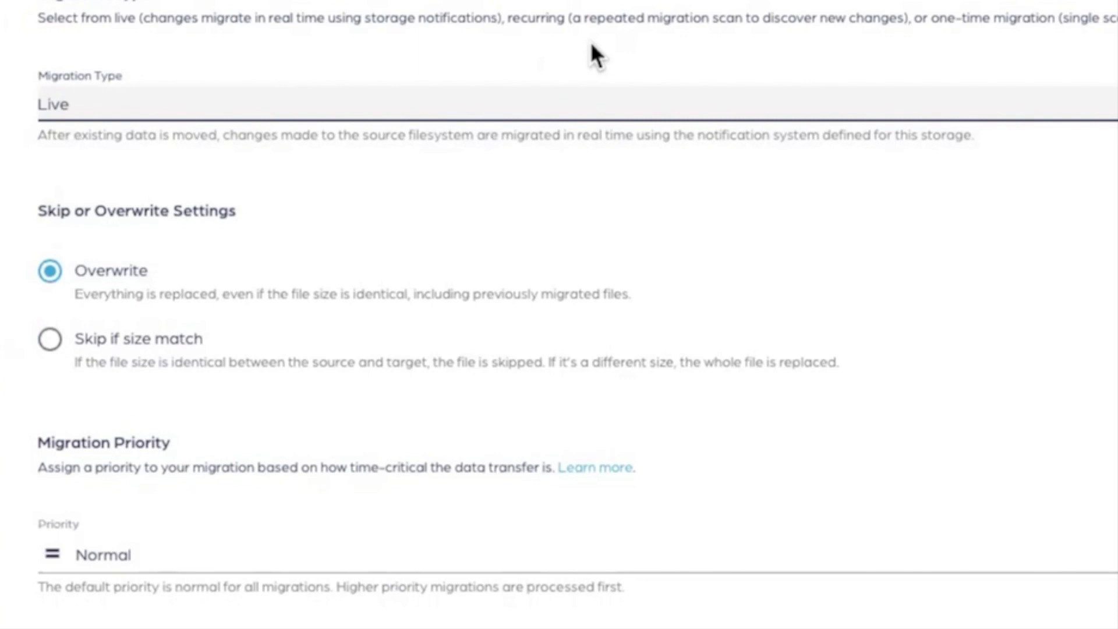
Step: Enable auto-start for the bda1 data migration and create it
{"action": "scroll", "coordinate": [681, 318], "scroll_direction": "down", "scroll_amount": 8}
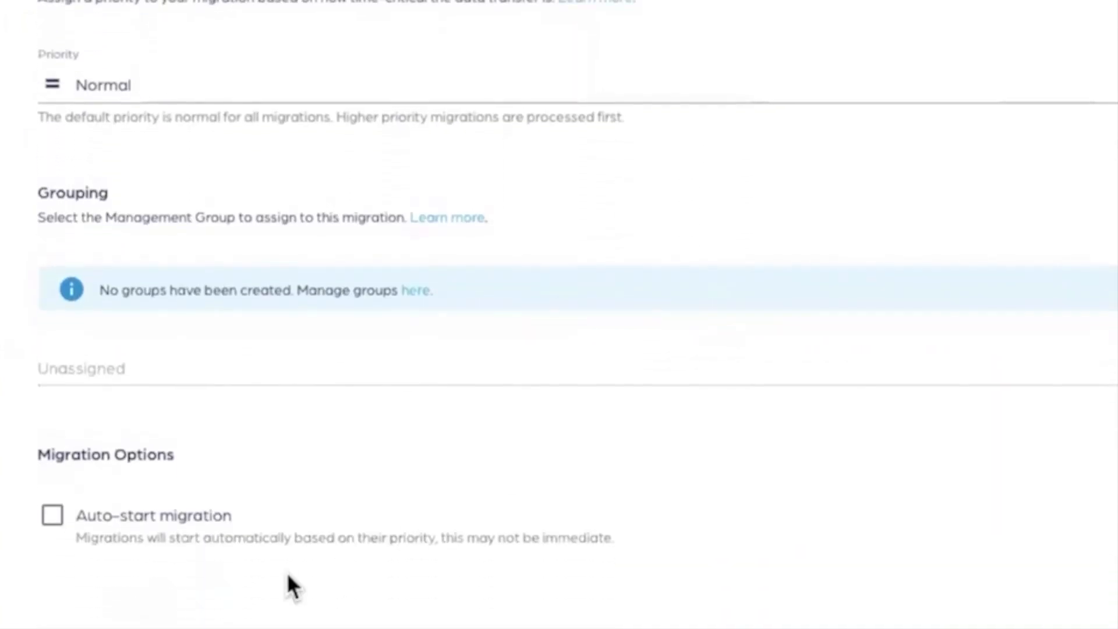
{"action": "left_click", "coordinate": [54, 526]}
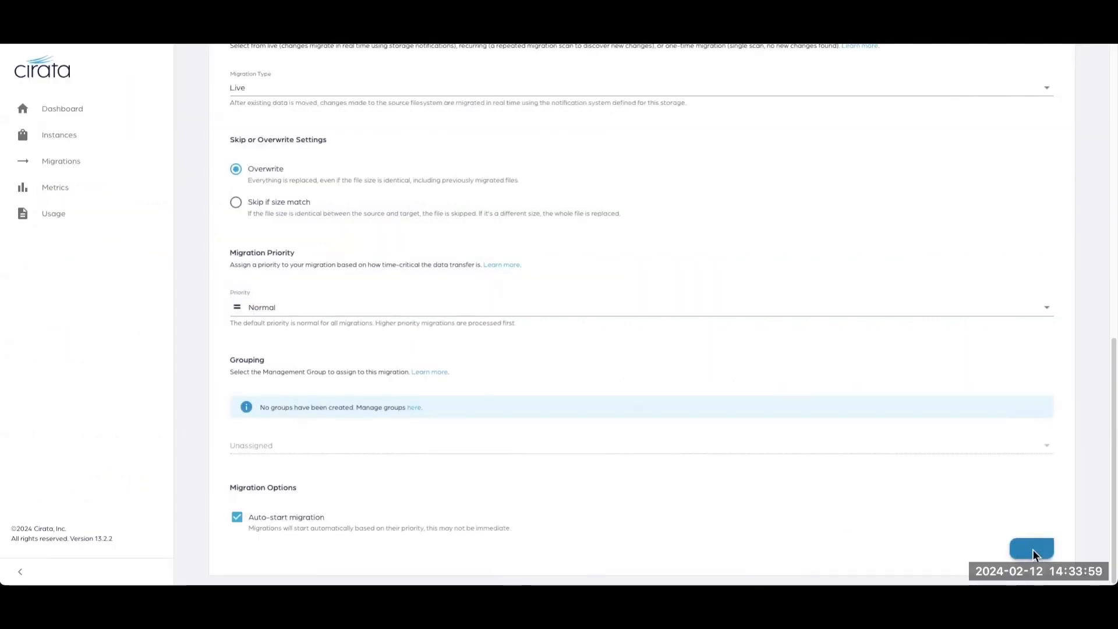
{"action": "left_click", "coordinate": [1031, 548]}
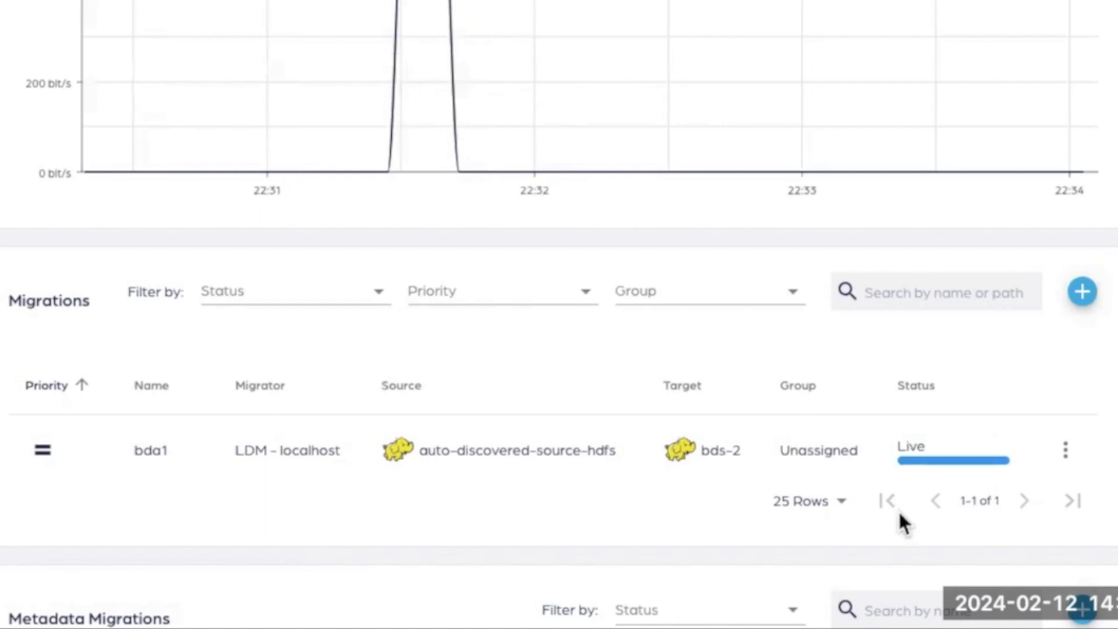
Step: Start a new metadata migration named bda1, with sourceAgent as the source and bds-2-meta as the target
{"action": "scroll", "coordinate": [905, 488], "scroll_direction": "down", "scroll_amount": 3}
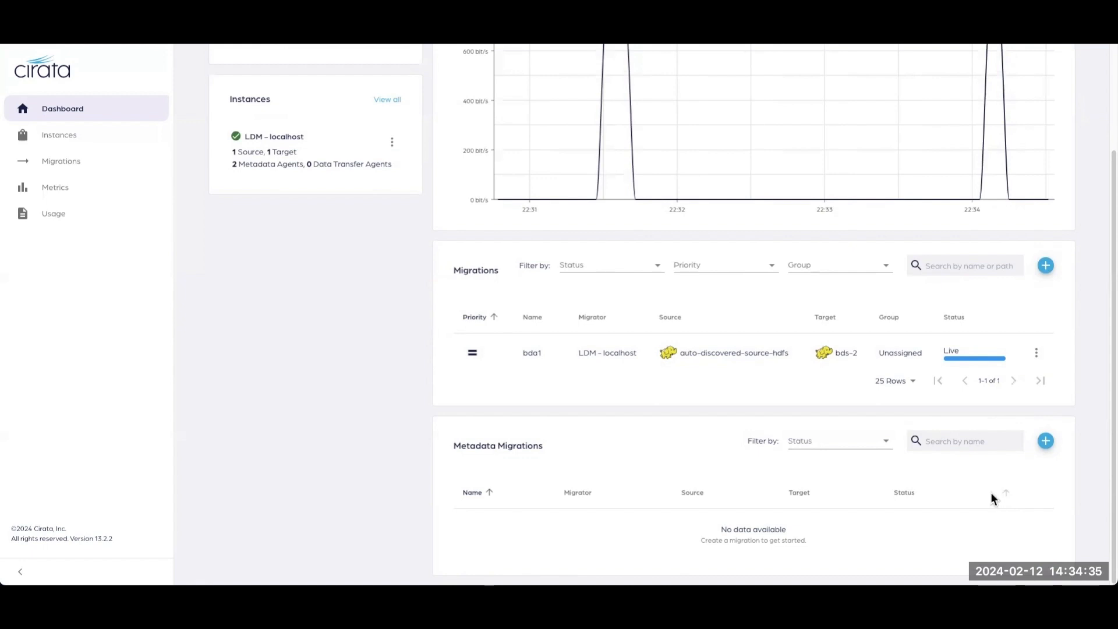
{"action": "left_click", "coordinate": [1044, 441]}
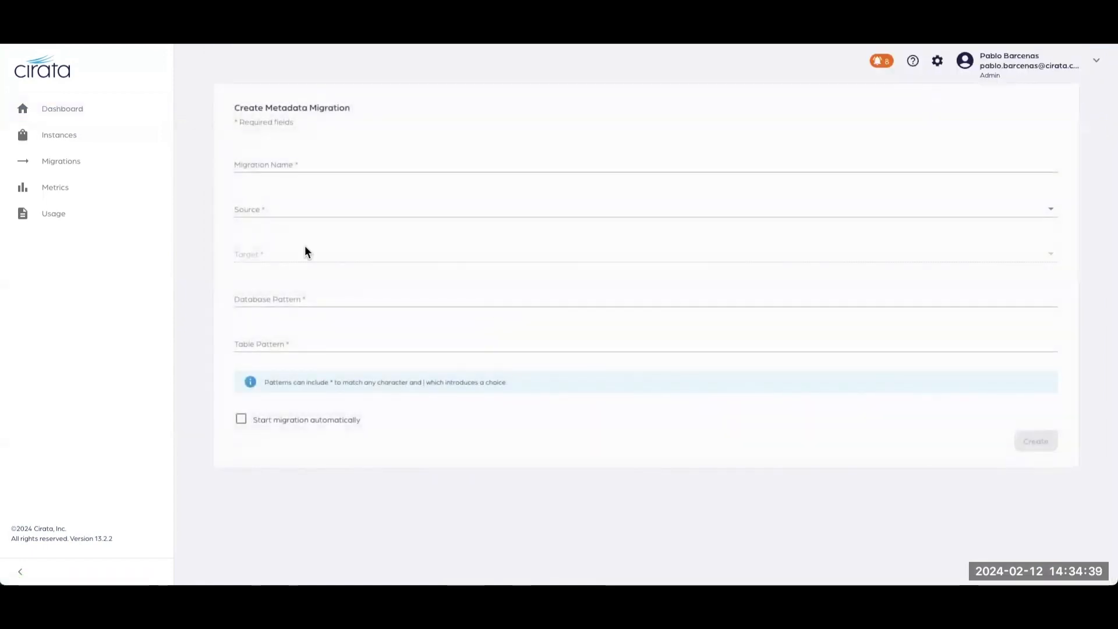
{"action": "left_click", "coordinate": [262, 166]}
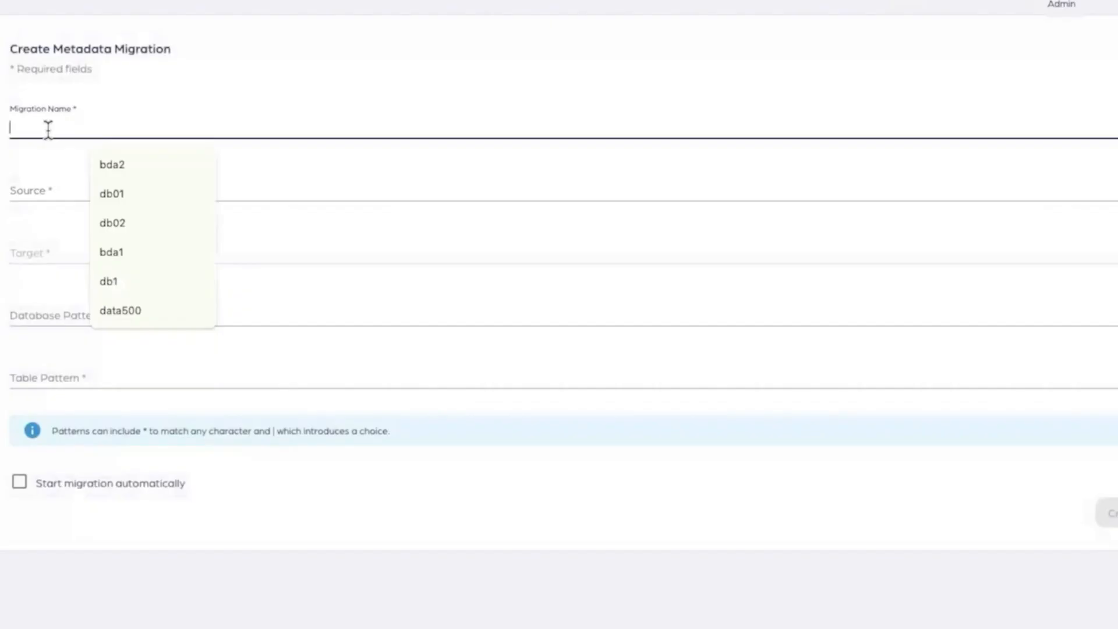
{"action": "type", "text": "bda1"}
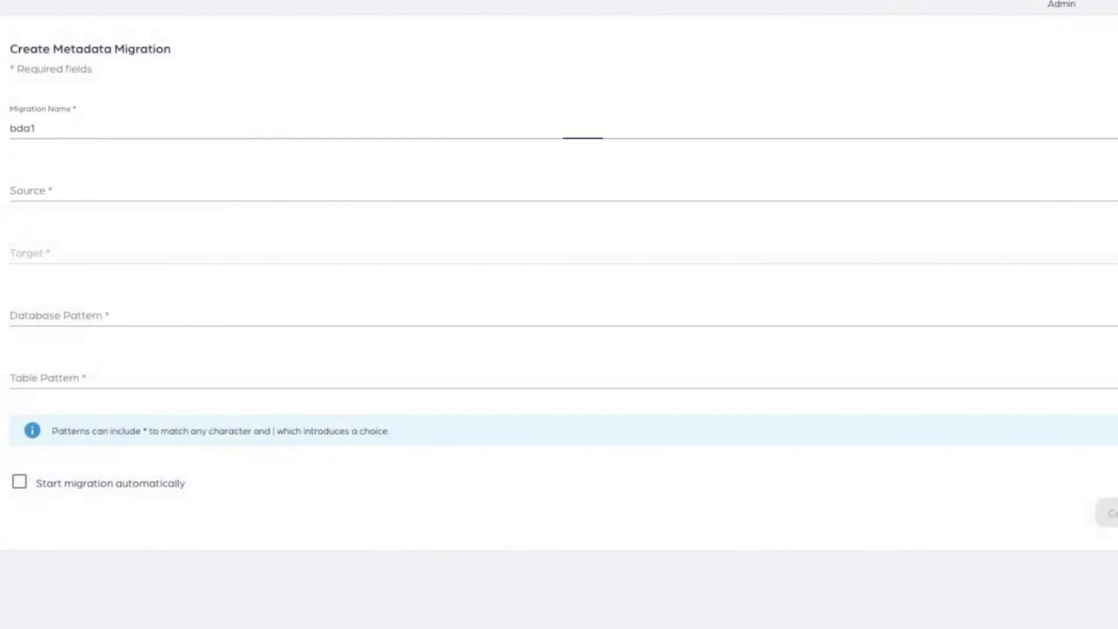
{"action": "left_click", "coordinate": [24, 192]}
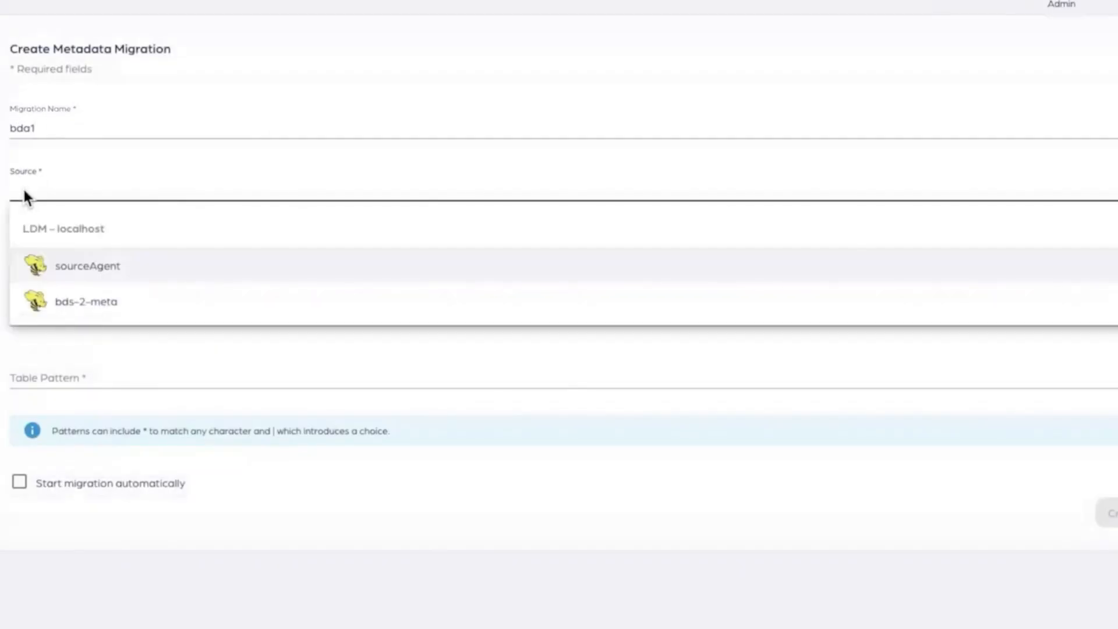
{"action": "left_click", "coordinate": [50, 266]}
{"action": "left_click", "coordinate": [55, 258]}
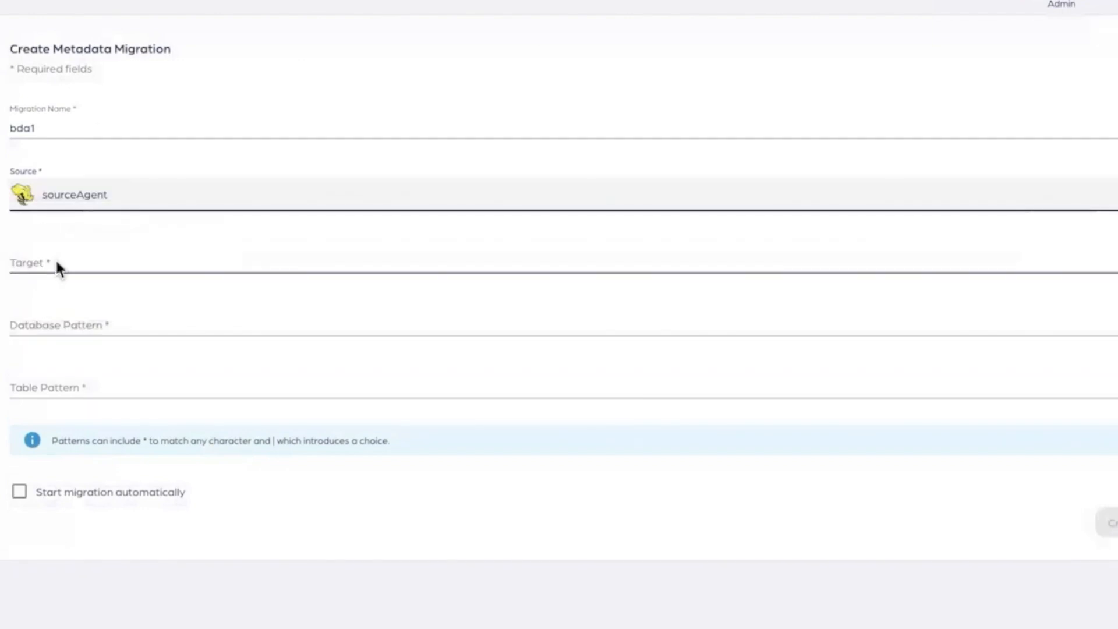
{"action": "left_click", "coordinate": [87, 344]}
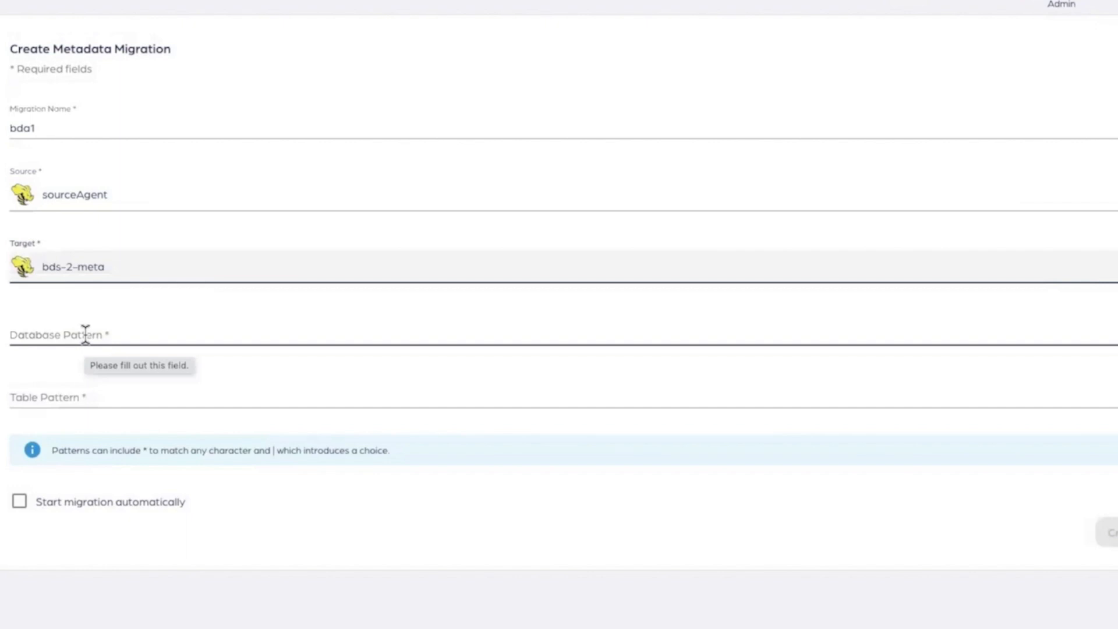
Step: Set the metadata migration's database pattern to bda1 and its table pattern to *
{"action": "left_click", "coordinate": [86, 334]}
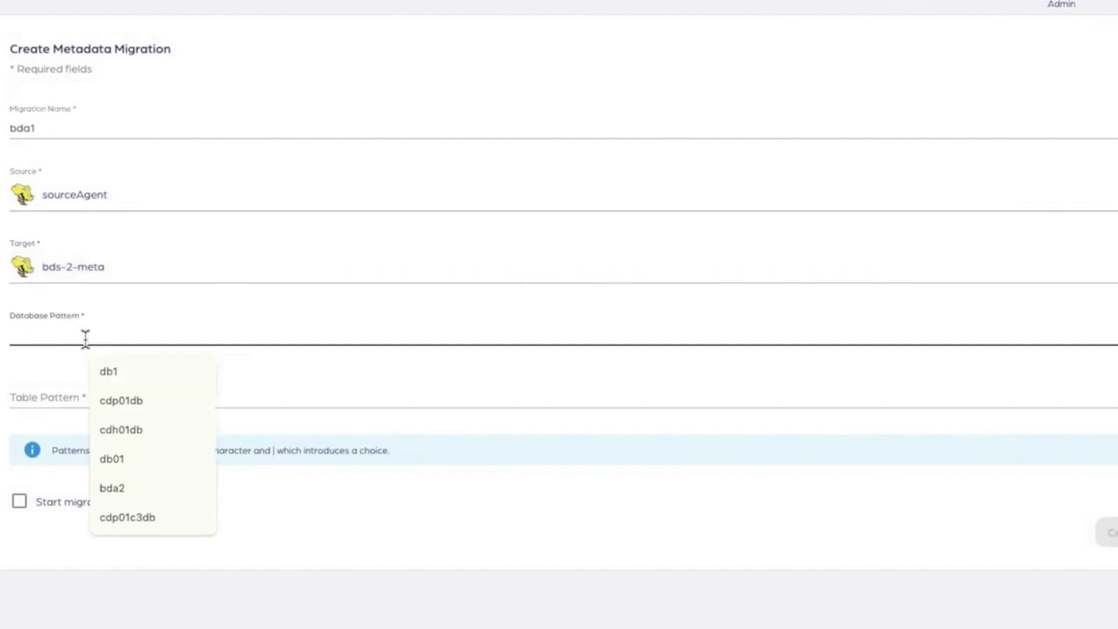
{"action": "type", "text": "bda1"}
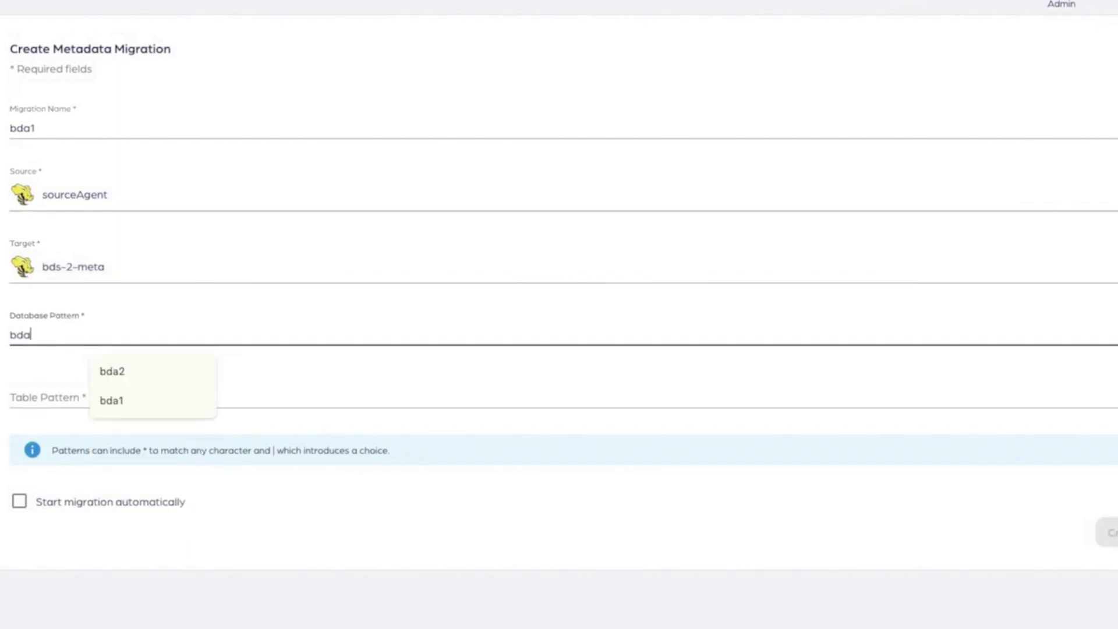
{"action": "left_click", "coordinate": [39, 395]}
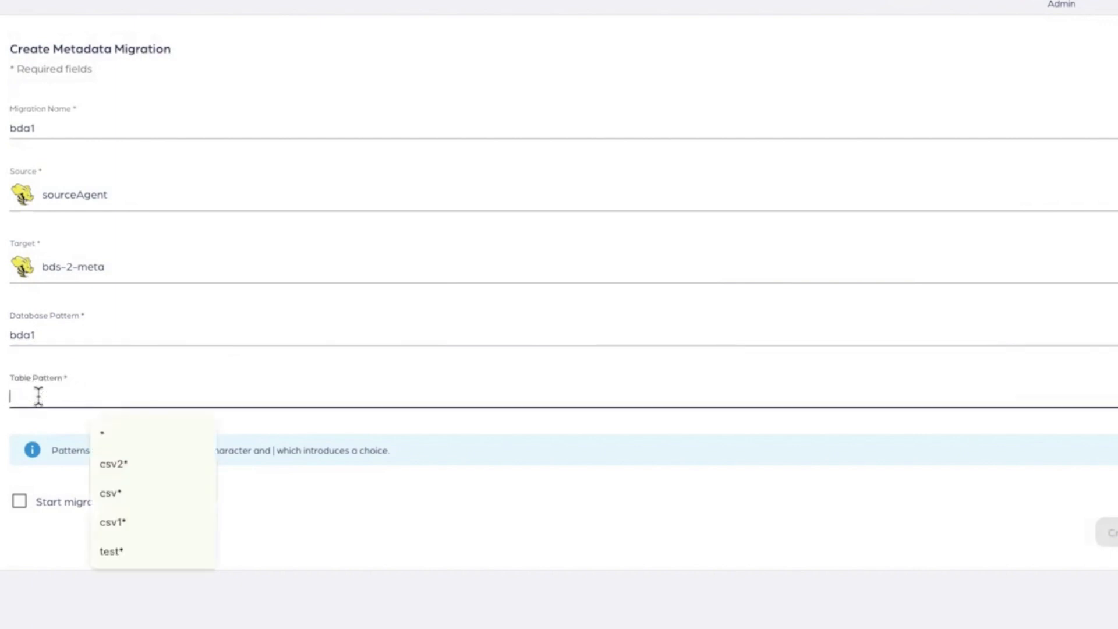
{"action": "type", "text": "*"}
Step: Enable automatic start for the bda1 metadata migration and create it
{"action": "left_click", "coordinate": [1, 532]}
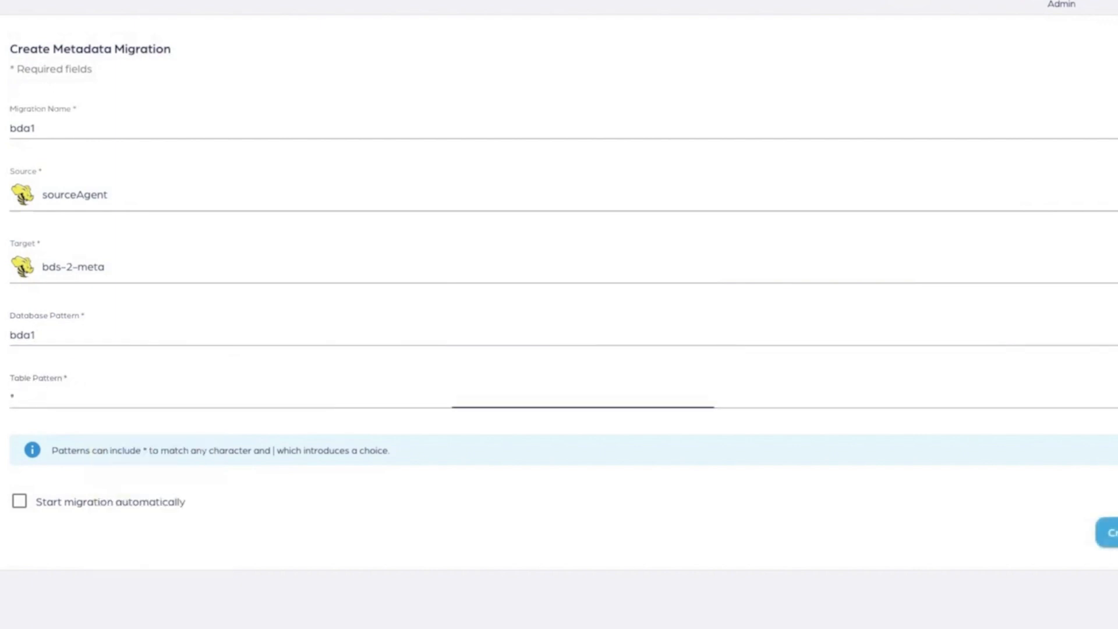
{"action": "left_click", "coordinate": [19, 503]}
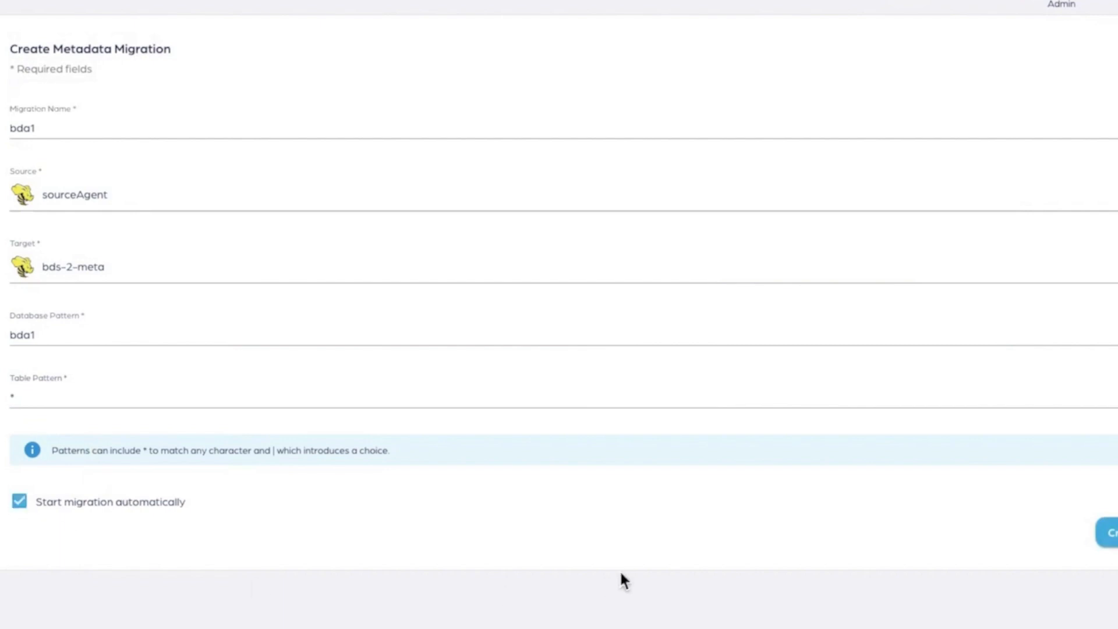
{"action": "left_click", "coordinate": [1106, 533]}
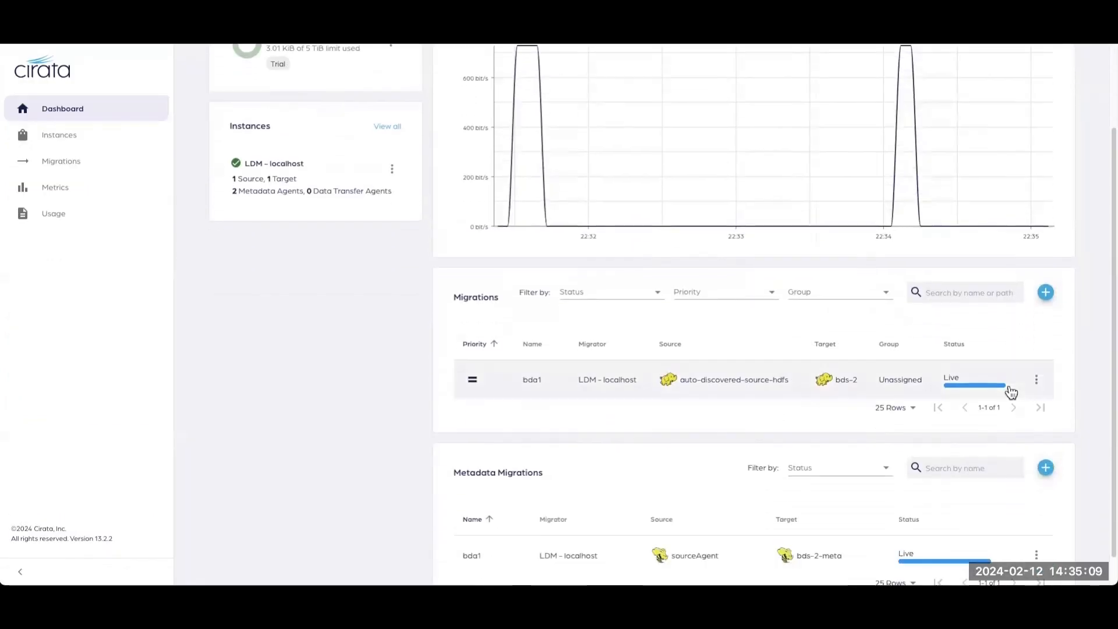
Step: Review the metadata migration on the dashboard and check for bda1 in the database list of the target's Hive editor
{"action": "scroll", "coordinate": [1010, 393], "scroll_direction": "down", "scroll_amount": 1}
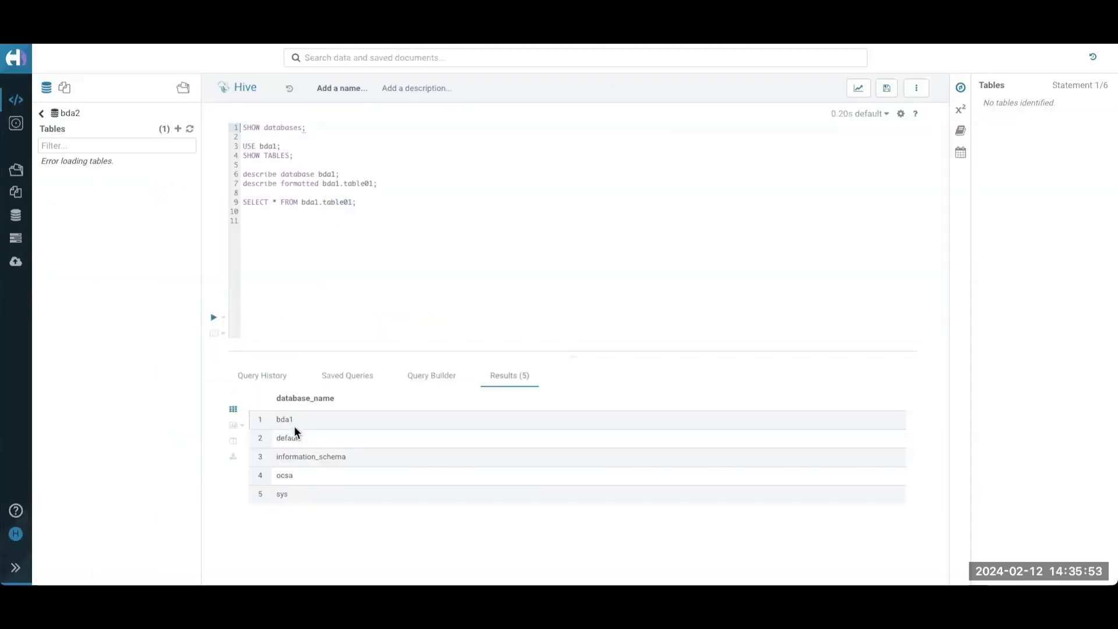
{"action": "left_click_drag", "start_coordinate": [297, 419], "coordinate": [276, 418]}
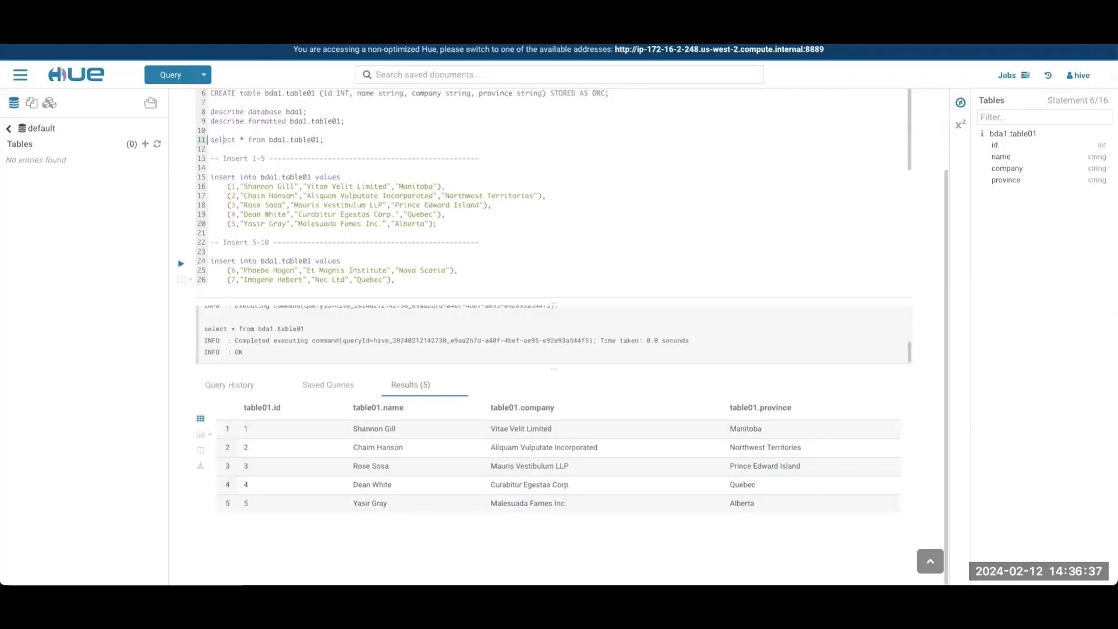
Step: Switch to the source cluster's Hue editor and run the insert statement that adds rows 6 to 10 to bda1.table01
{"action": "scroll", "coordinate": [383, 270], "scroll_direction": "down", "scroll_amount": 5}
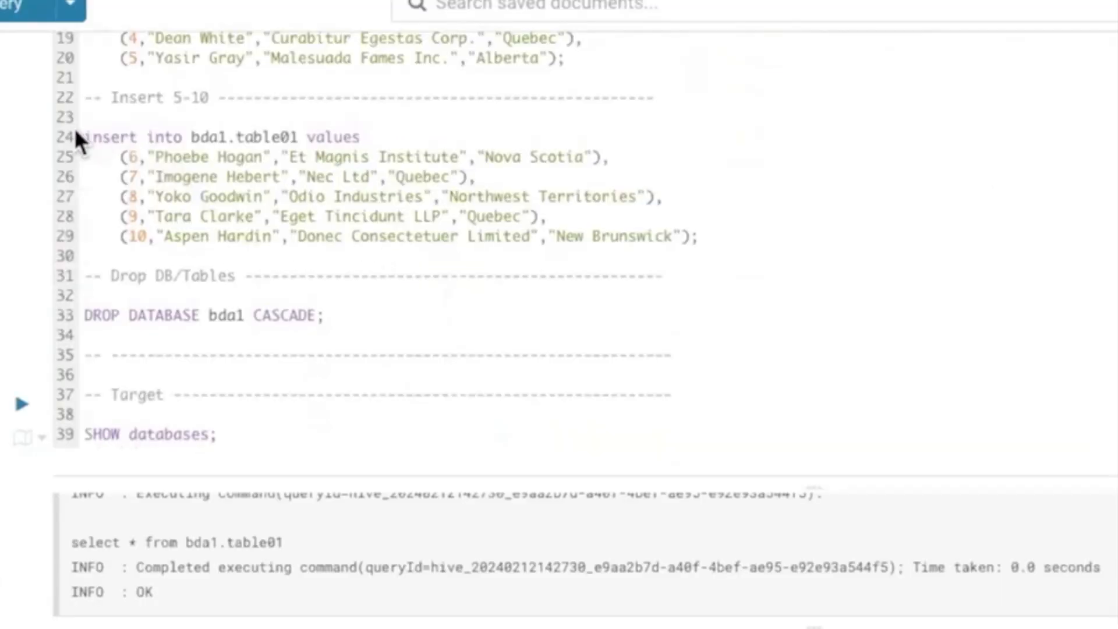
{"action": "left_click_drag", "start_coordinate": [206, 138], "coordinate": [703, 239]}
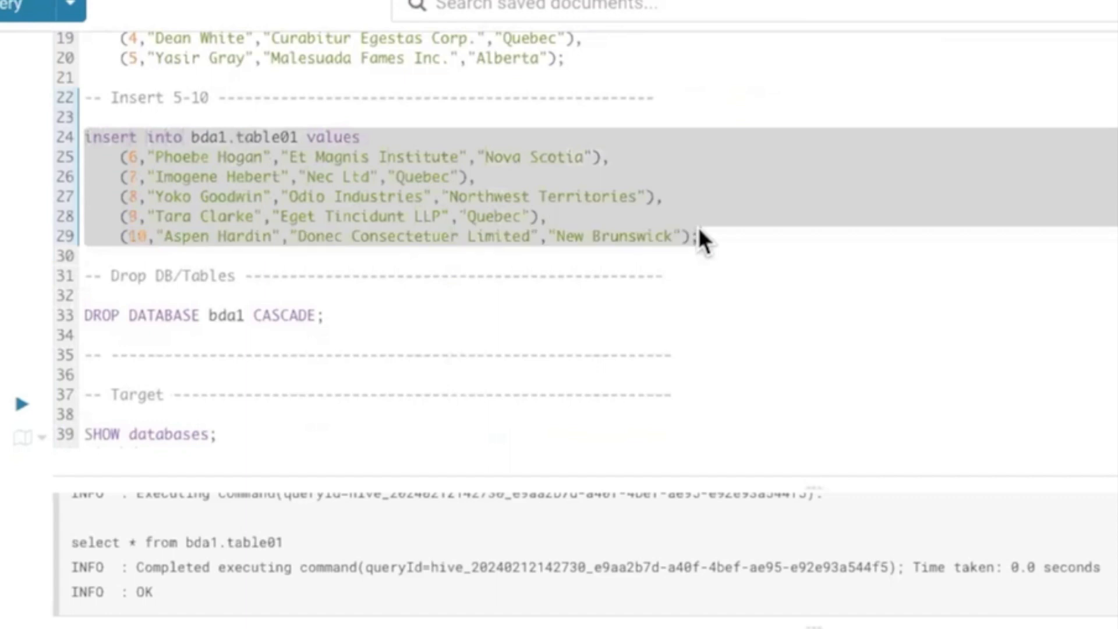
{"action": "key", "text": "ctrl+Return"}
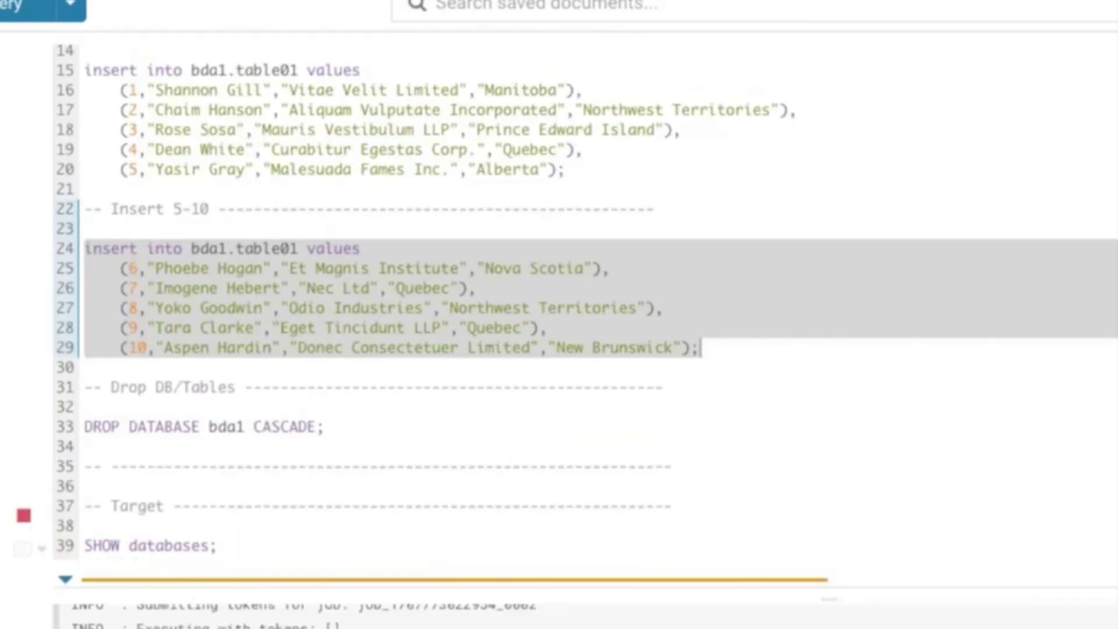
Step: Run the select * from bda1.table01 query on the source cluster and examine the returned rows
{"action": "left_click", "coordinate": [688, 197]}
{"action": "scroll", "coordinate": [688, 198], "scroll_direction": "up", "scroll_amount": 5}
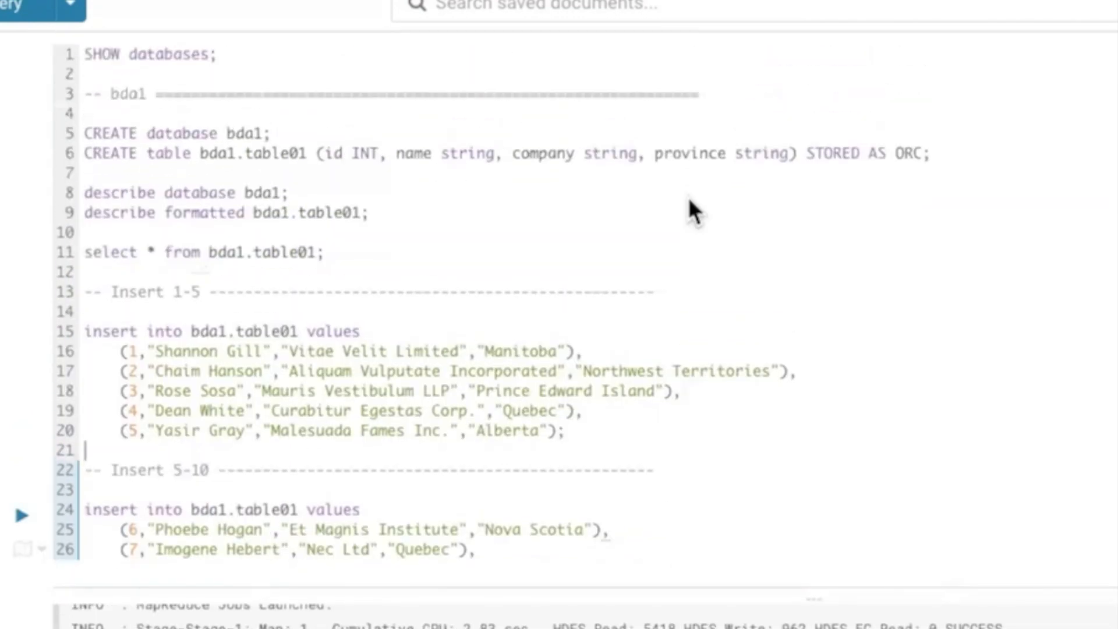
{"action": "left_click", "coordinate": [193, 254]}
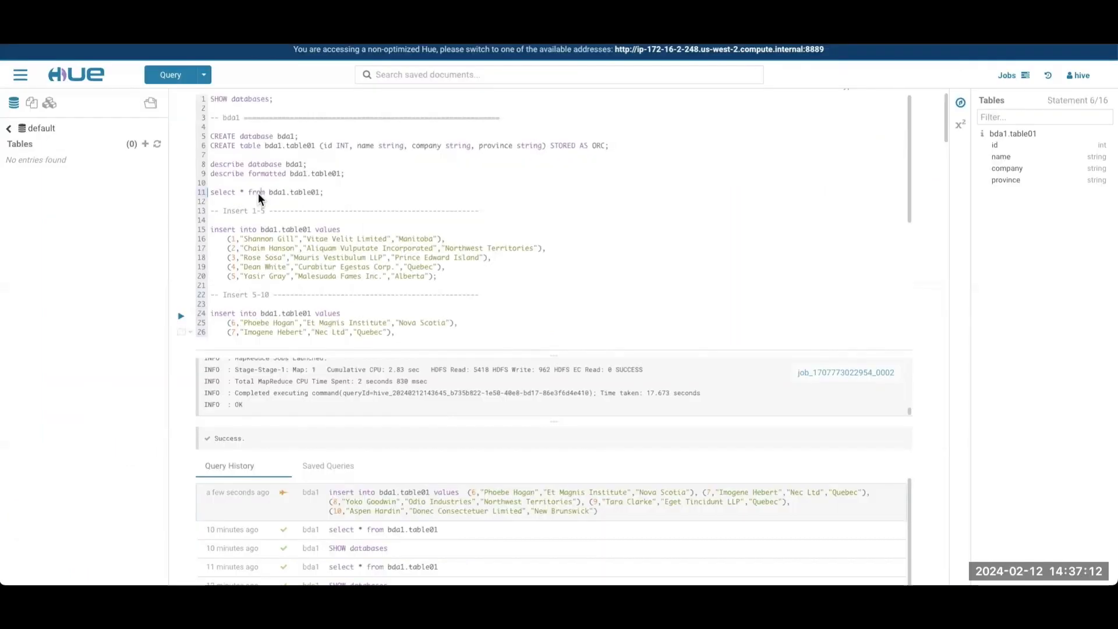
{"action": "key", "text": "ctrl+Return"}
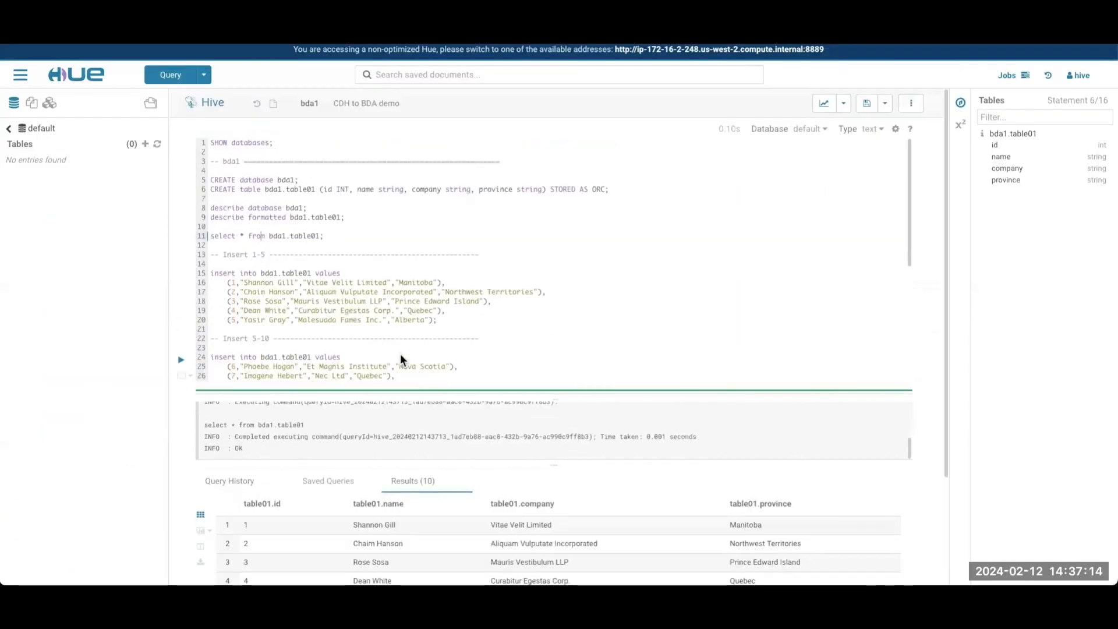
{"action": "scroll", "coordinate": [411, 484], "scroll_direction": "down", "scroll_amount": 3}
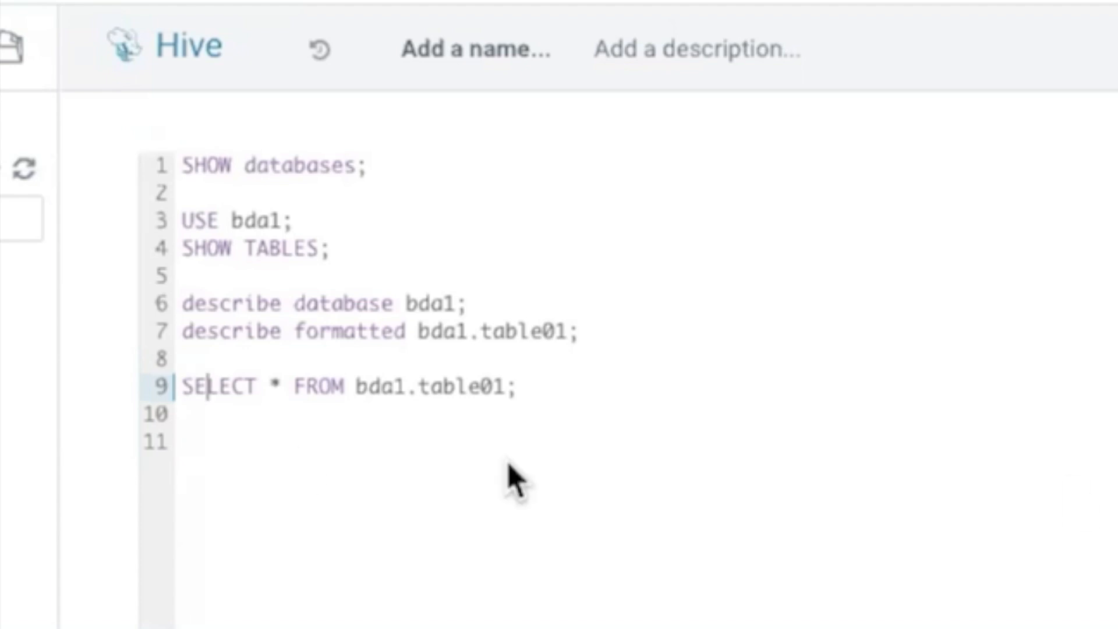
Step: Switch to the target's Hive editor, run SELECT * FROM bda1.table01, and examine the replicated rows
{"action": "left_click", "coordinate": [256, 386]}
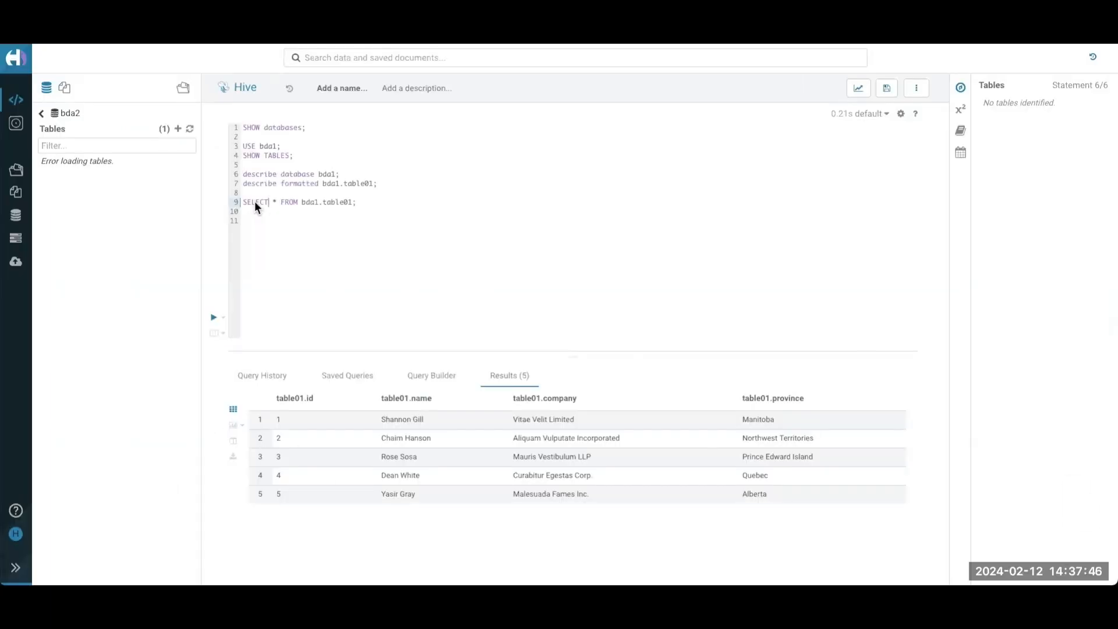
{"action": "key", "text": "ctrl+Return"}
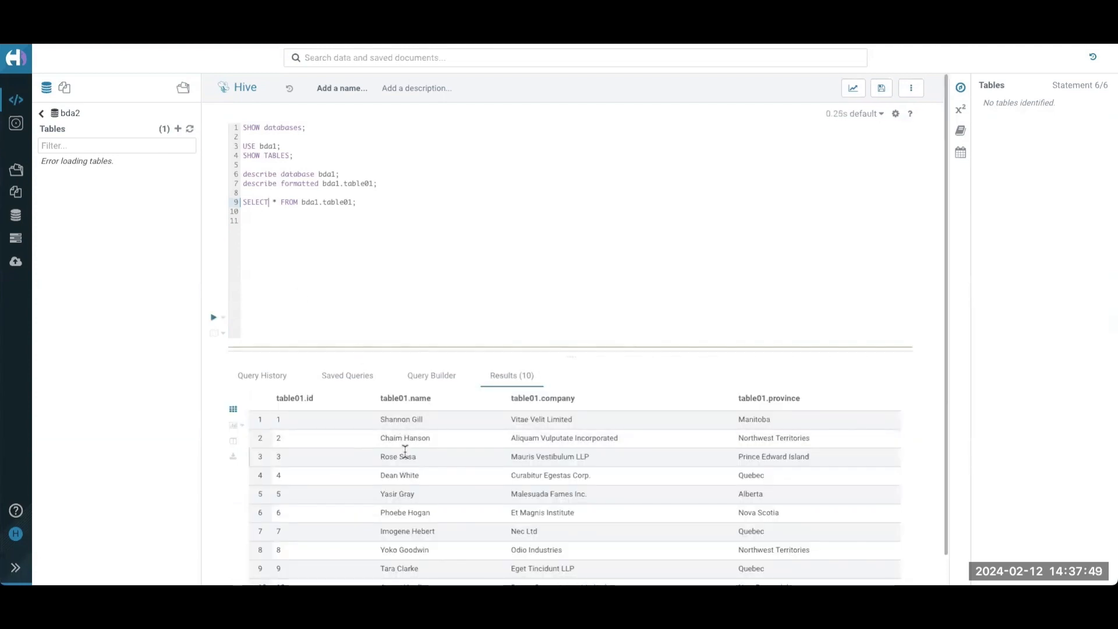
{"action": "scroll", "coordinate": [404, 451], "scroll_direction": "down", "scroll_amount": 2}
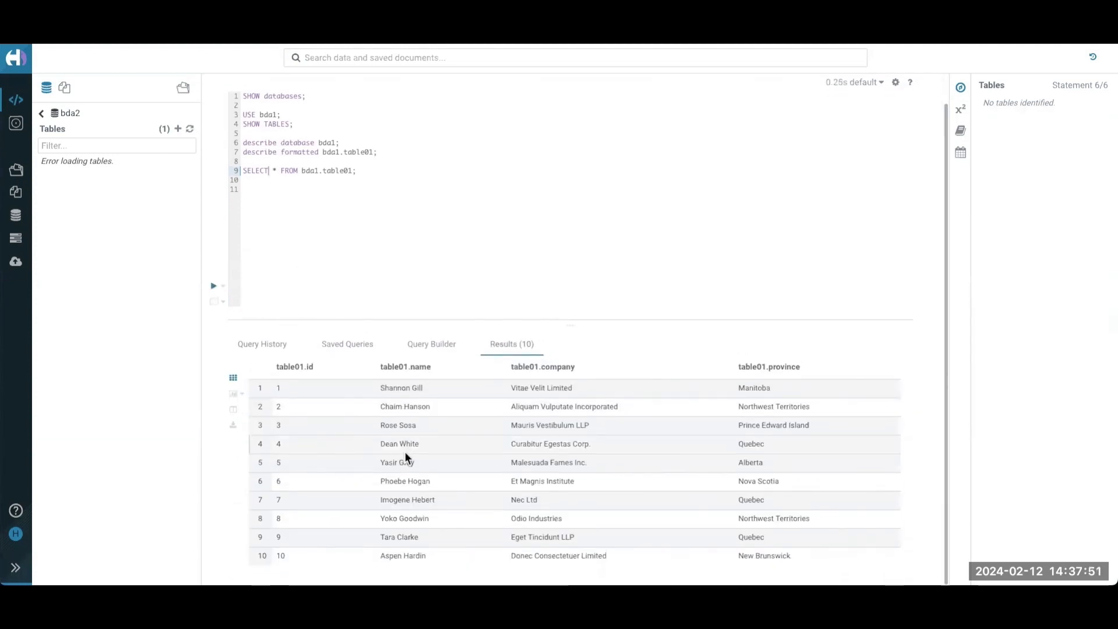